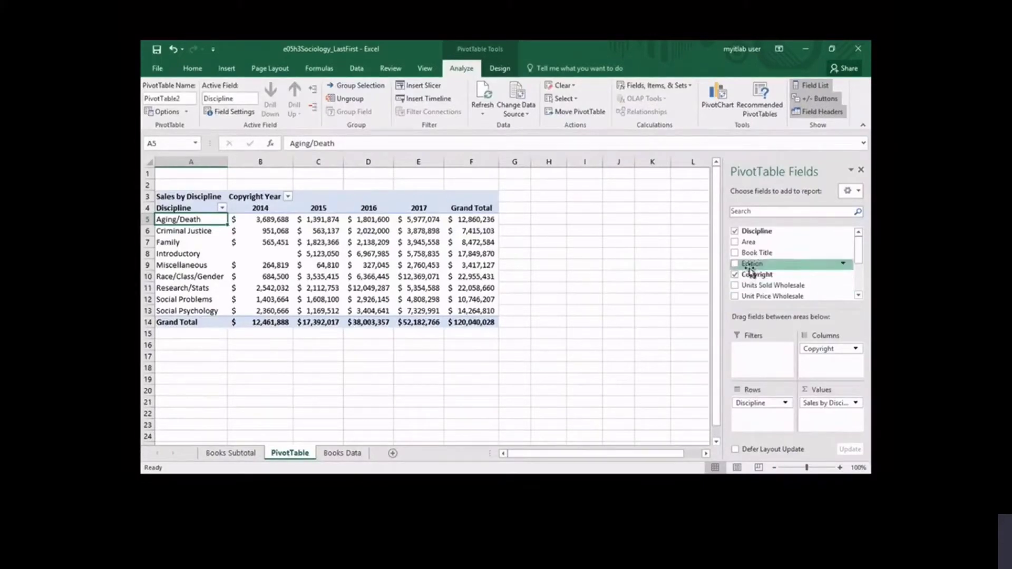
- Add Edition as a report filter in the PivotTable and filter it to editions 1 and 2 only
drag(751, 271, 765, 359)
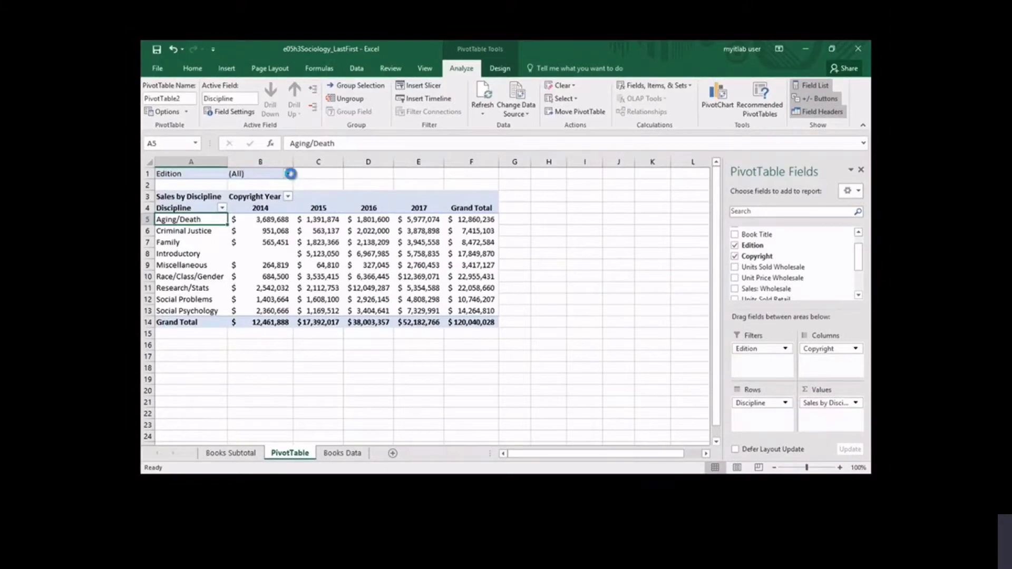
click(288, 174)
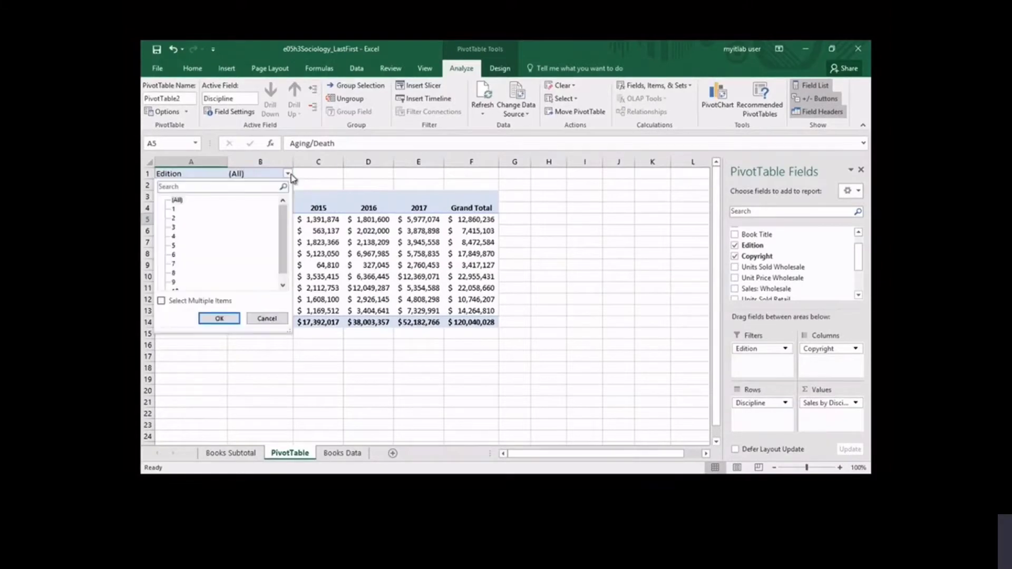
click(161, 303)
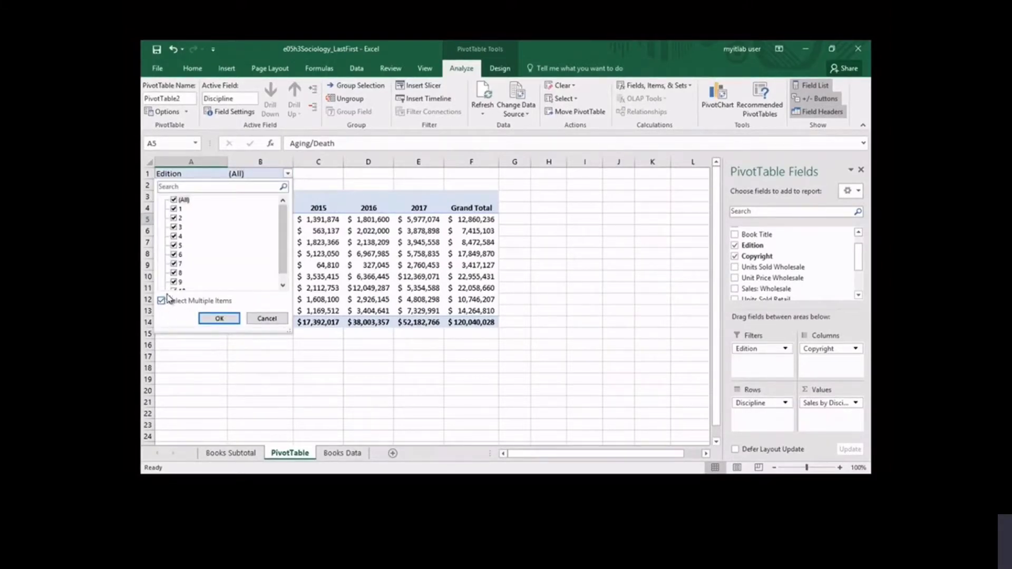
click(174, 200)
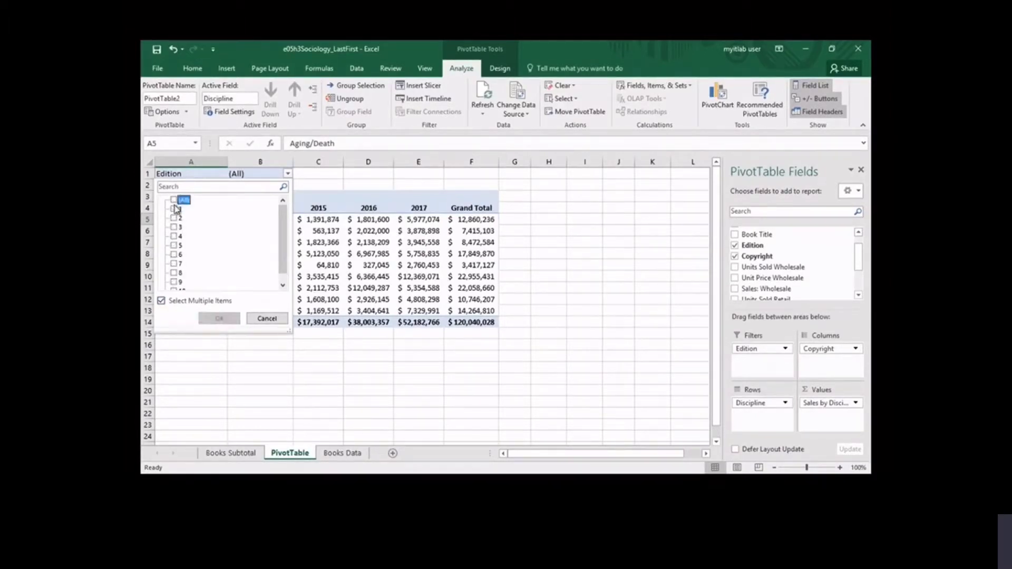
click(174, 209)
click(175, 218)
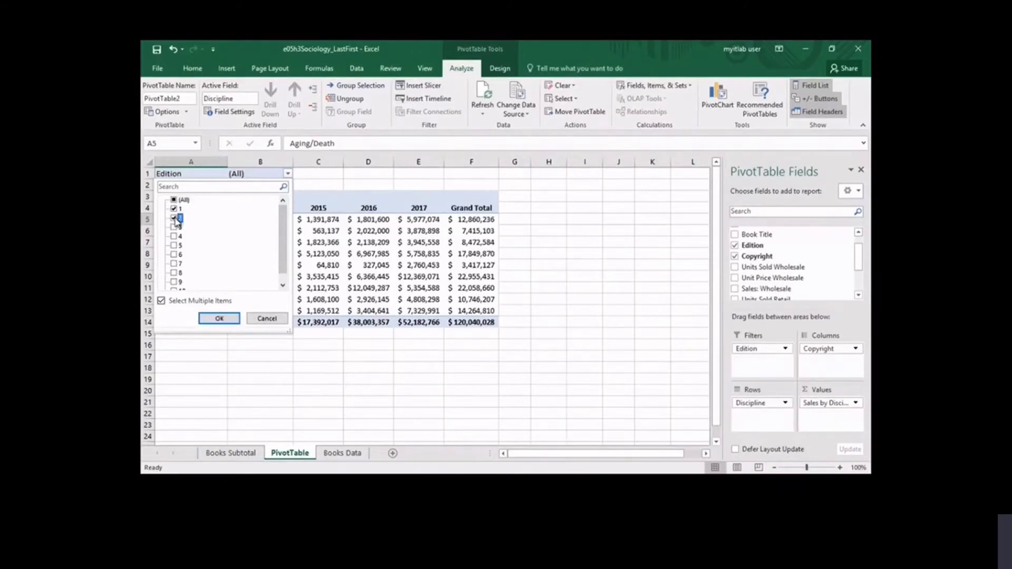
click(220, 319)
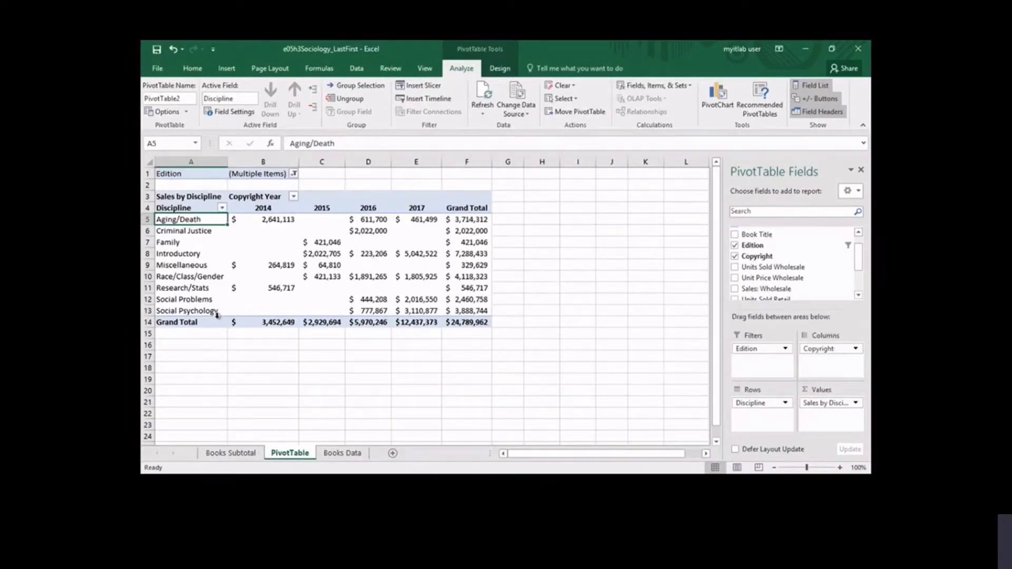
- Filter the Copyright Year columns to show only 2016 and 2017
click(294, 197)
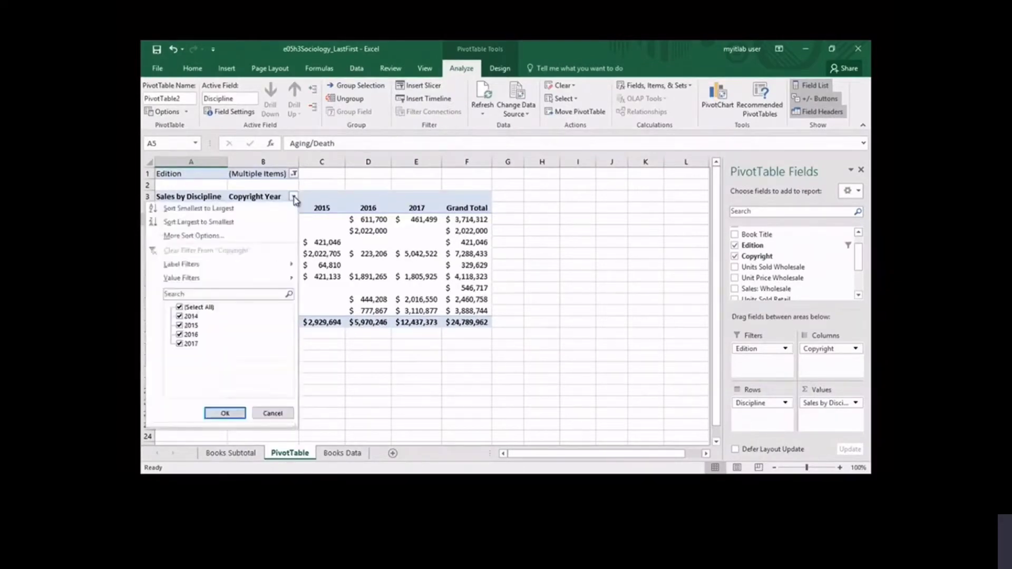
click(181, 308)
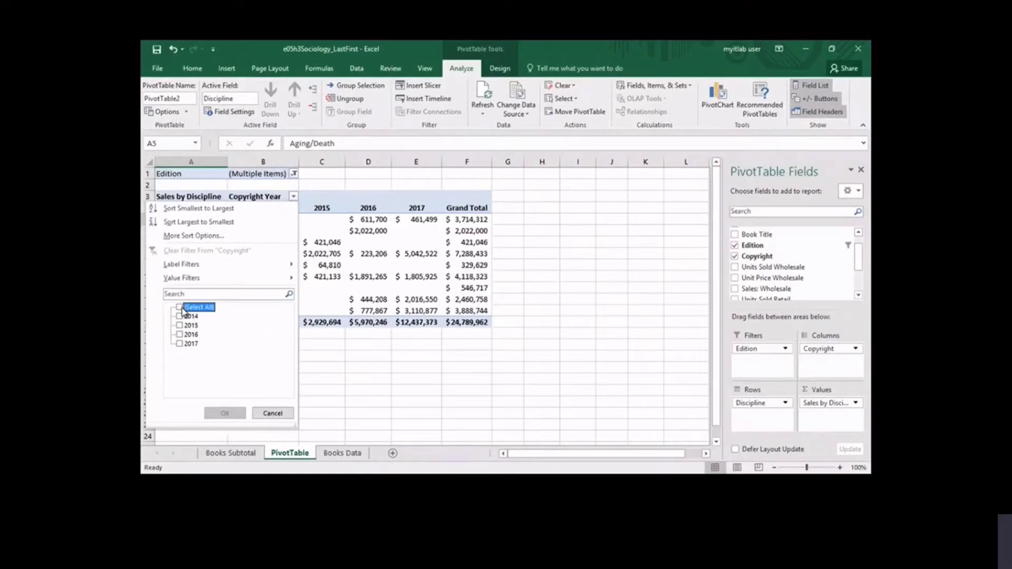
click(179, 335)
click(179, 344)
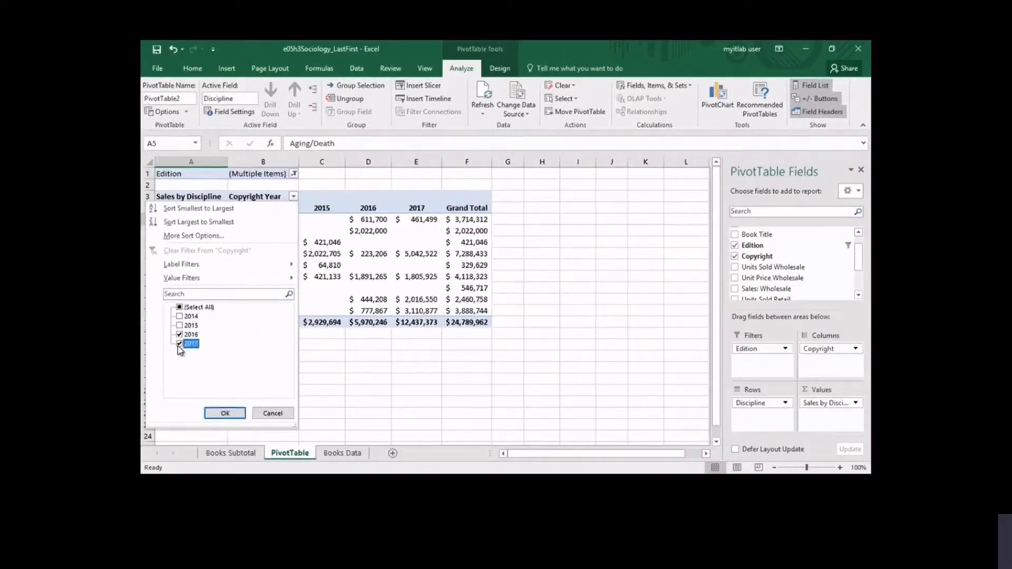
click(226, 413)
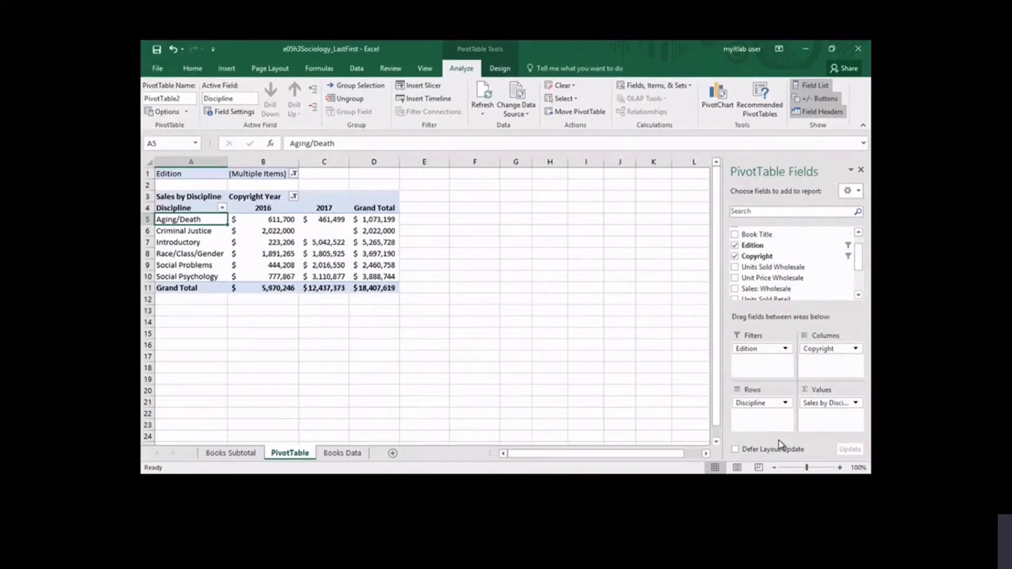
- Insert a slicer for the Discipline field and exclude Aging/Death from its selected disciplines
click(428, 86)
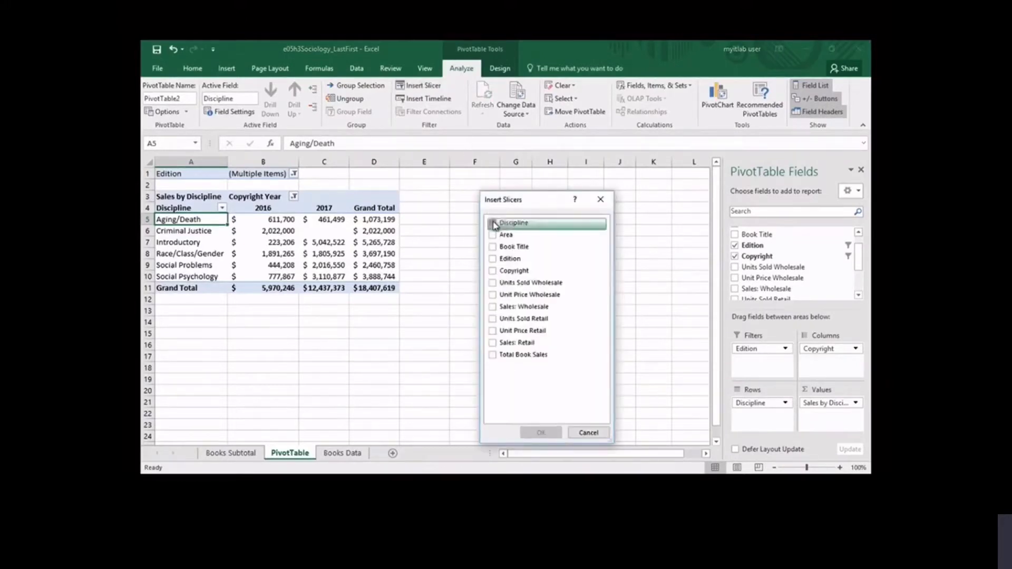
click(494, 223)
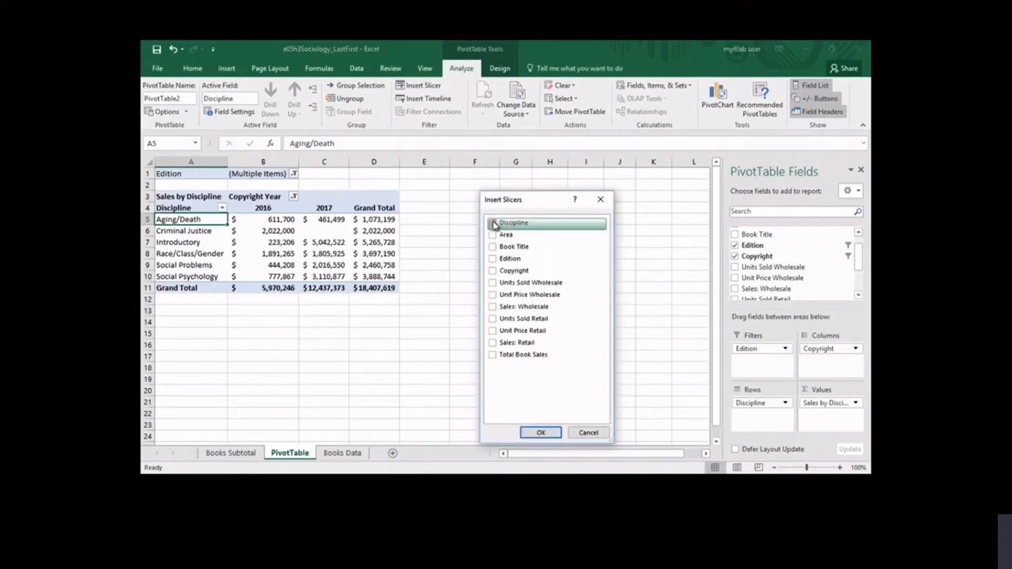
click(543, 433)
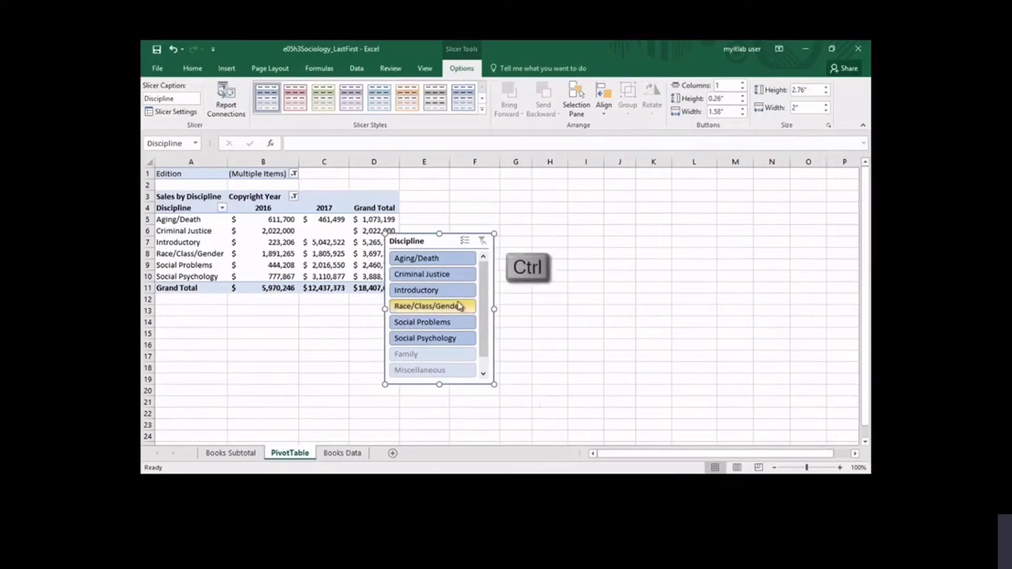
ctrl+click(435, 259)
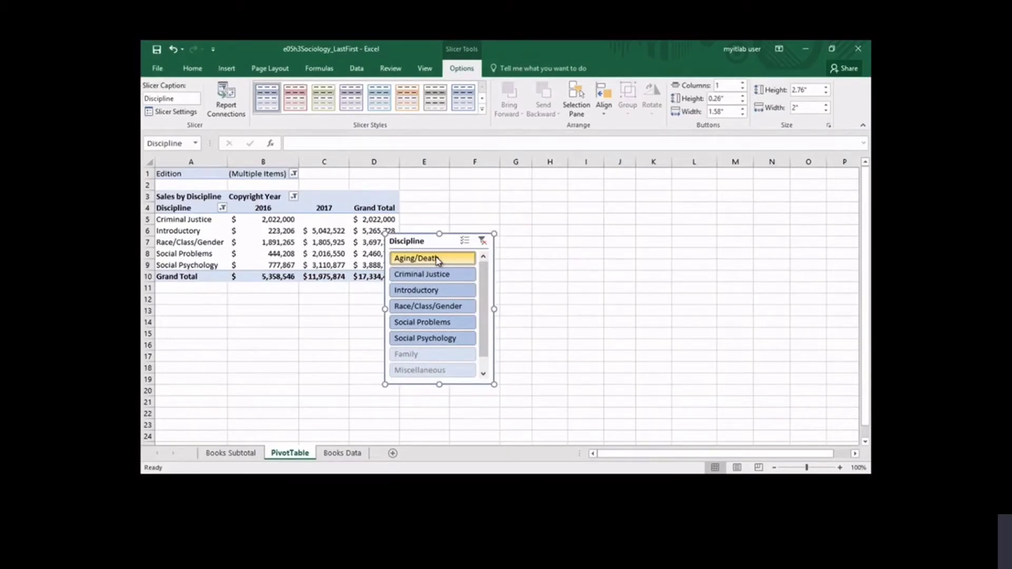
- Move the Discipline slicer beside the PivotTable and arrange it in 2 columns with a button width of 1.5"
drag(435, 243, 457, 200)
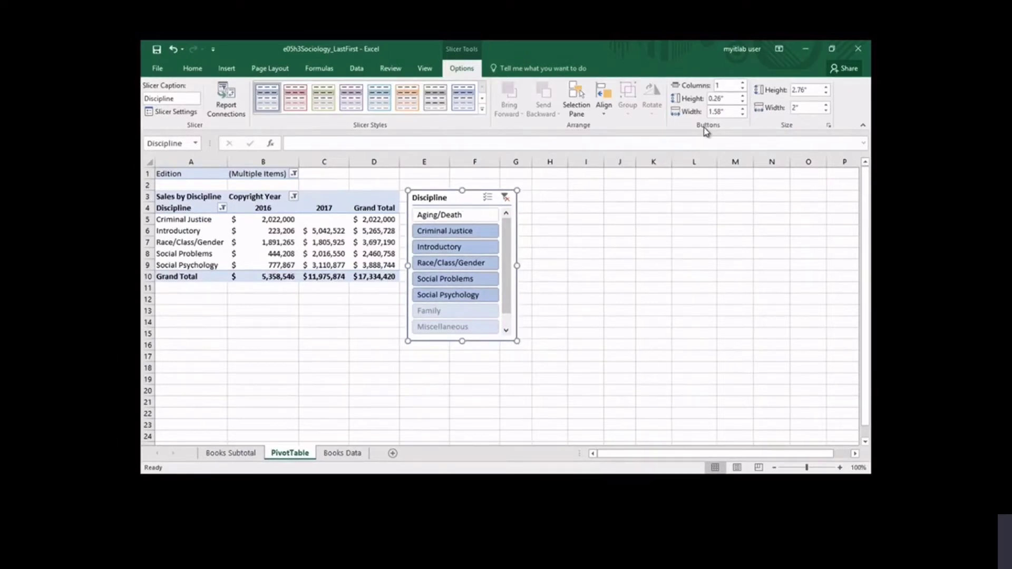
click(743, 84)
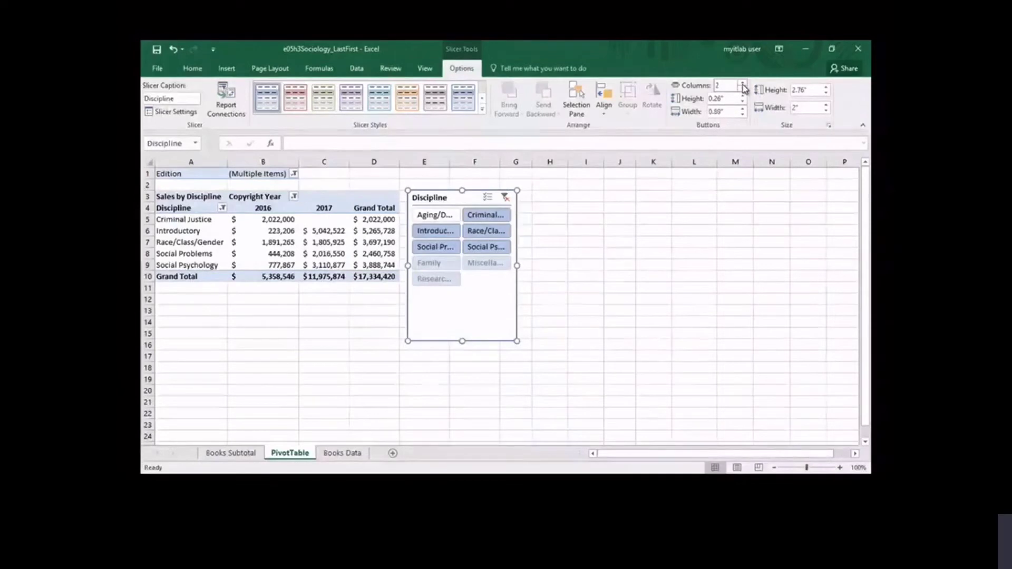
click(725, 109)
text(1.5)
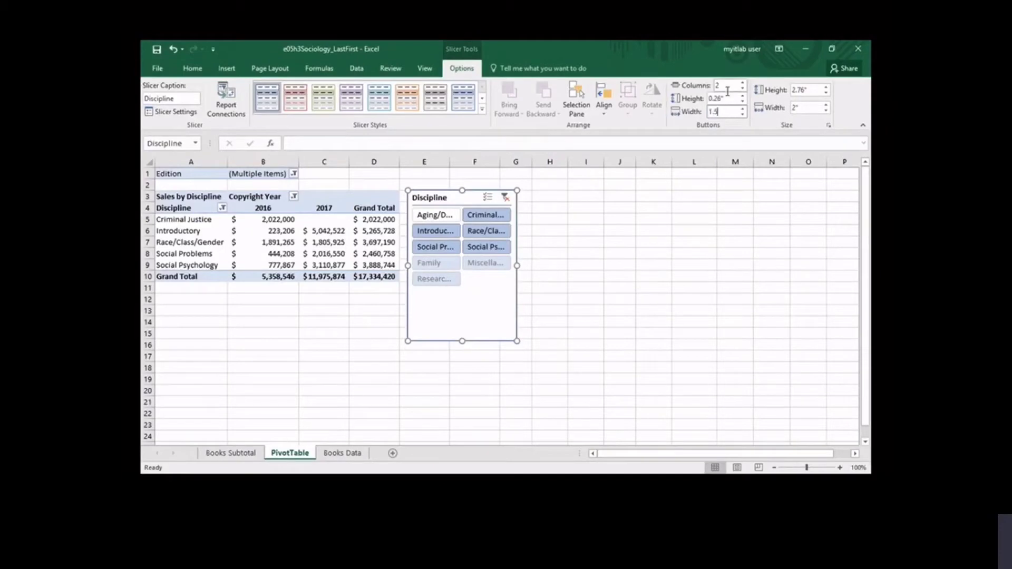
- Set the Discipline slicer's overall height to 2" and apply the blue dark slicer style
click(810, 90)
text(2)
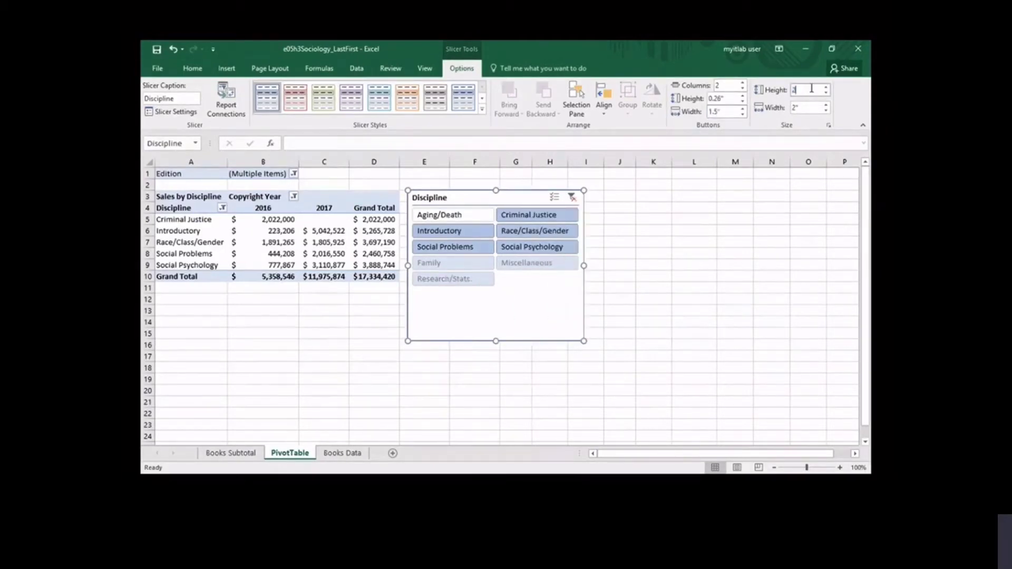
key(Return)
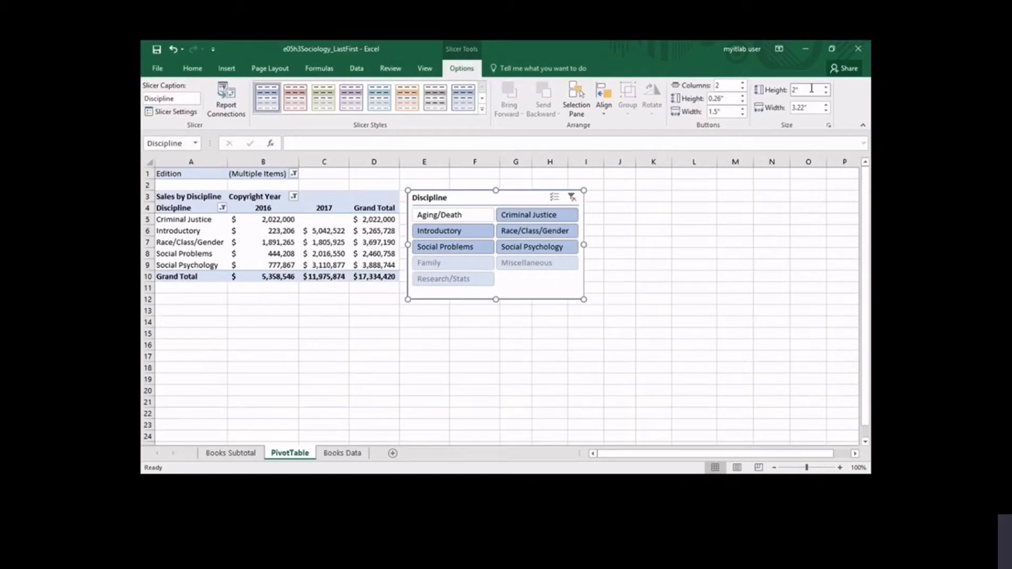
click(482, 108)
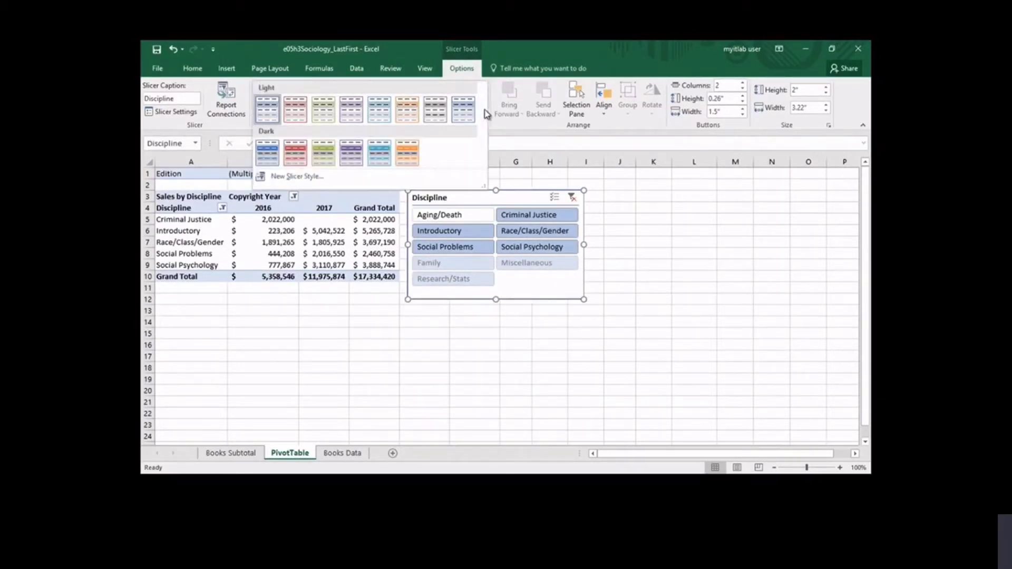
click(267, 154)
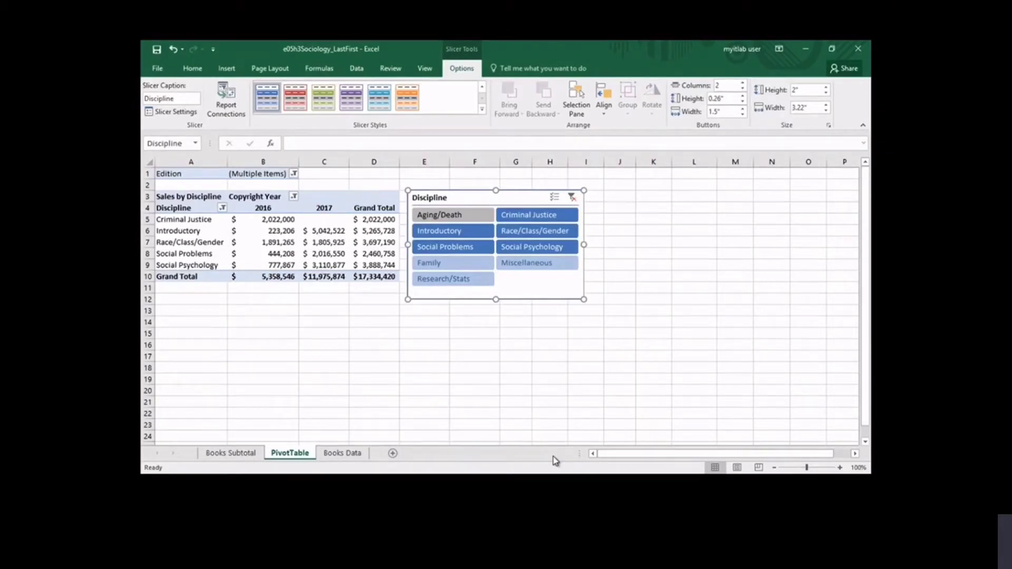
- Insert a calculated field named Author Royalties in the PivotTable with the formula 'Total Book Sales'*.1
click(364, 210)
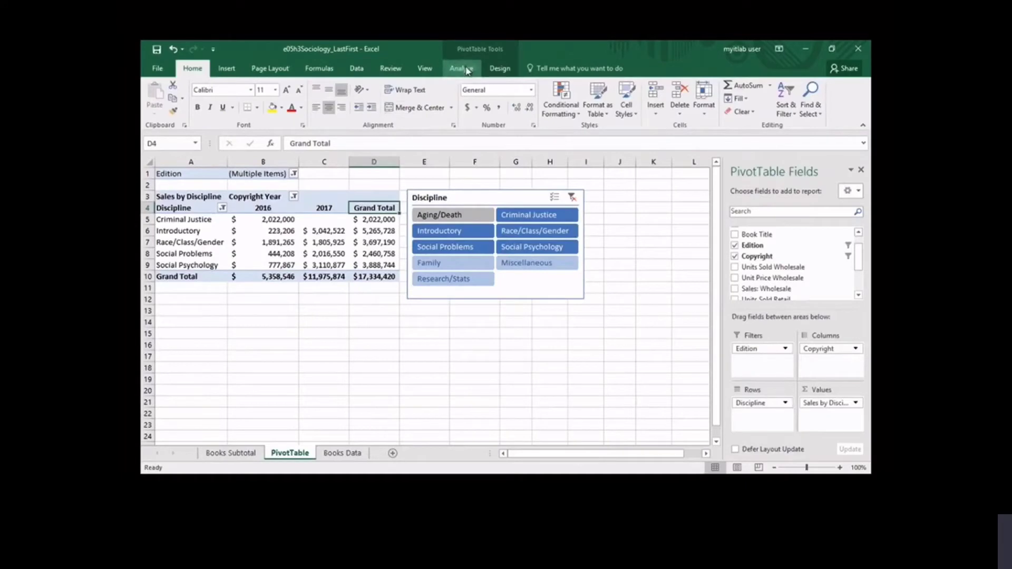
click(467, 70)
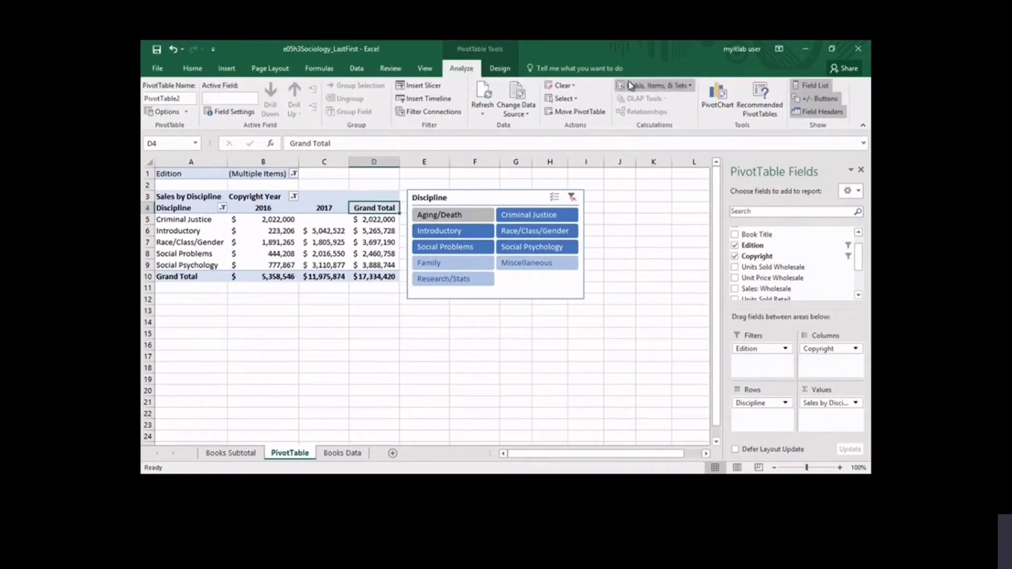
click(683, 87)
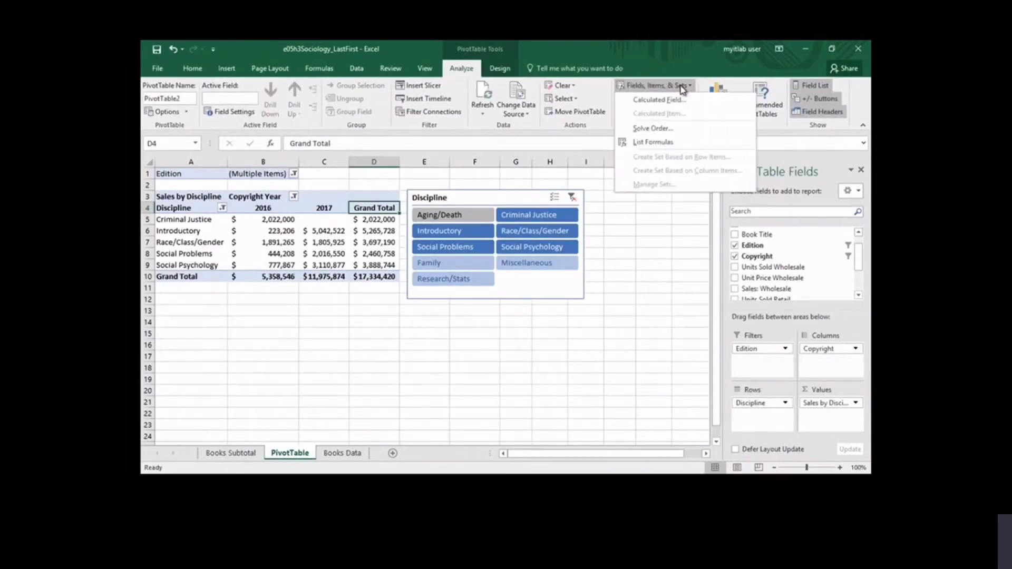
click(666, 100)
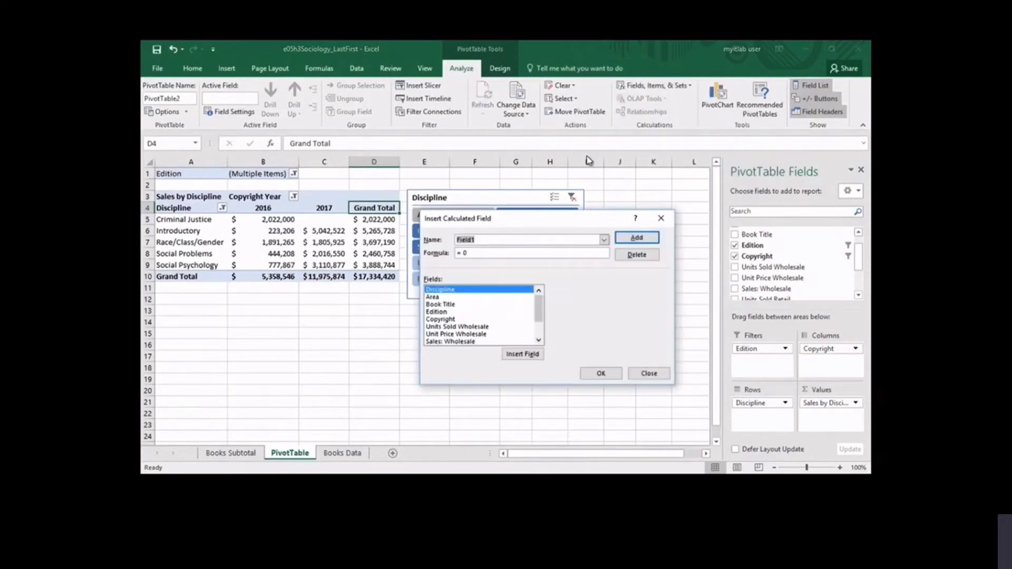
text(Au)
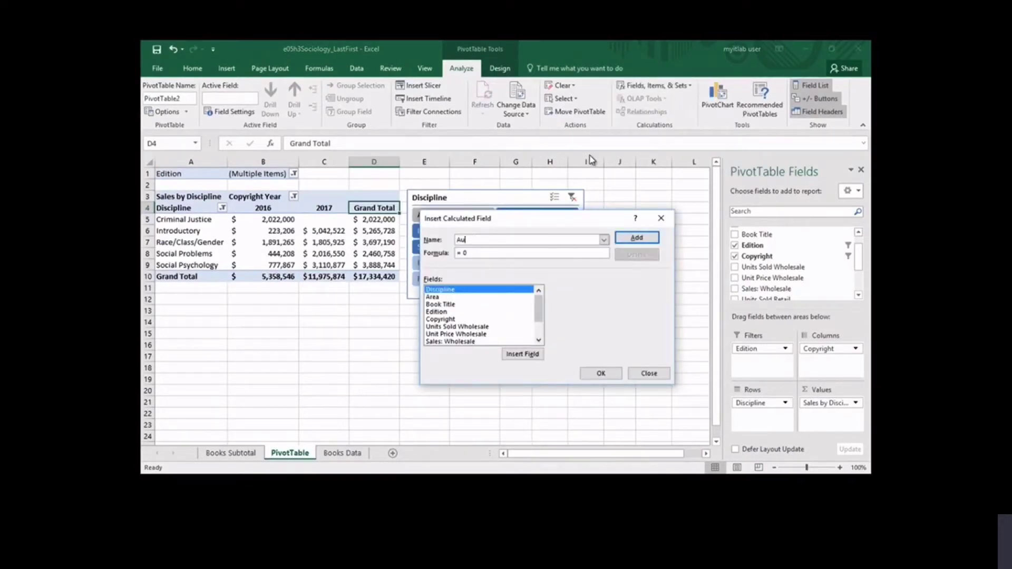
text(thor Royalties)
drag(542, 314, 542, 330)
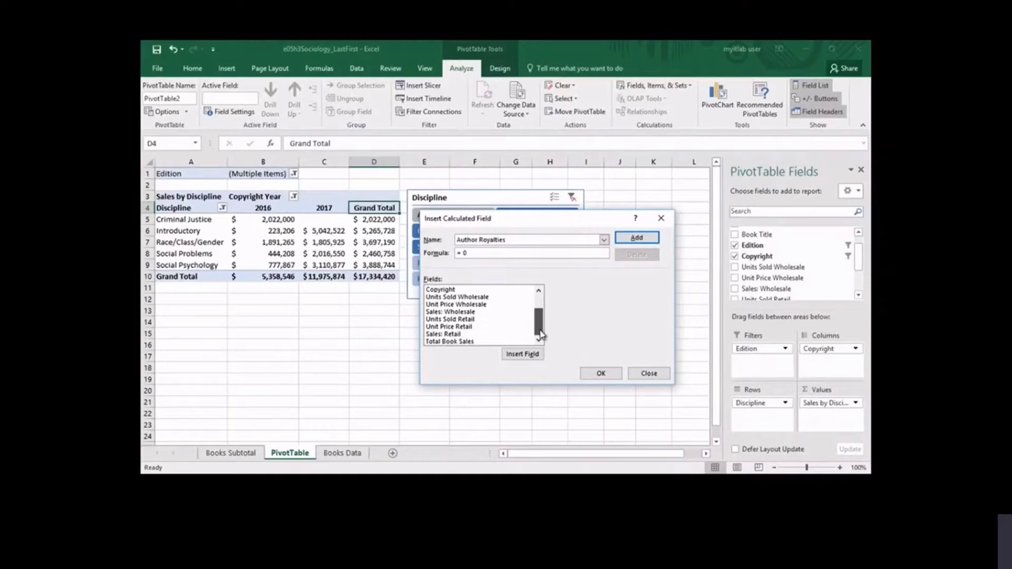
click(464, 342)
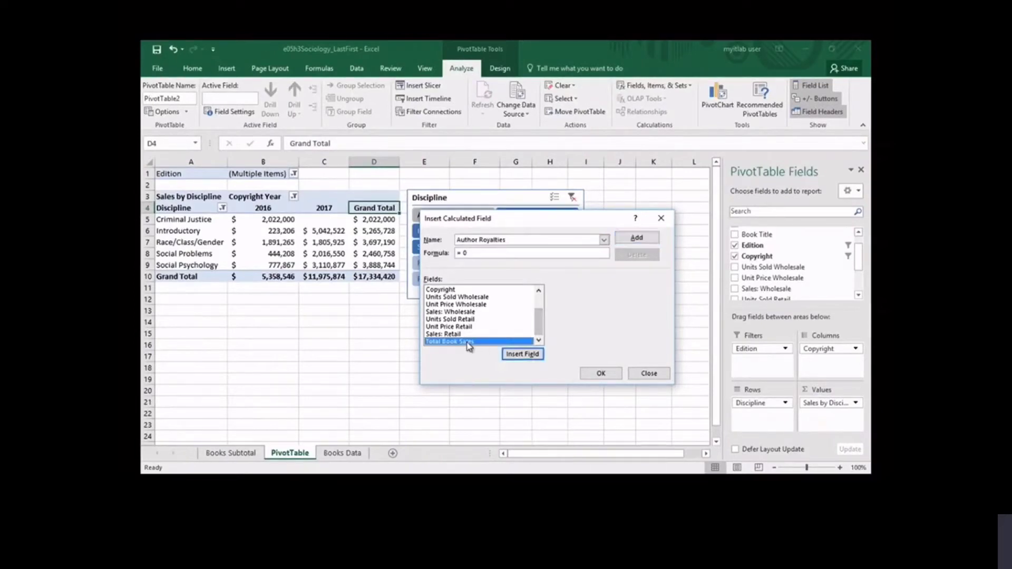
click(519, 354)
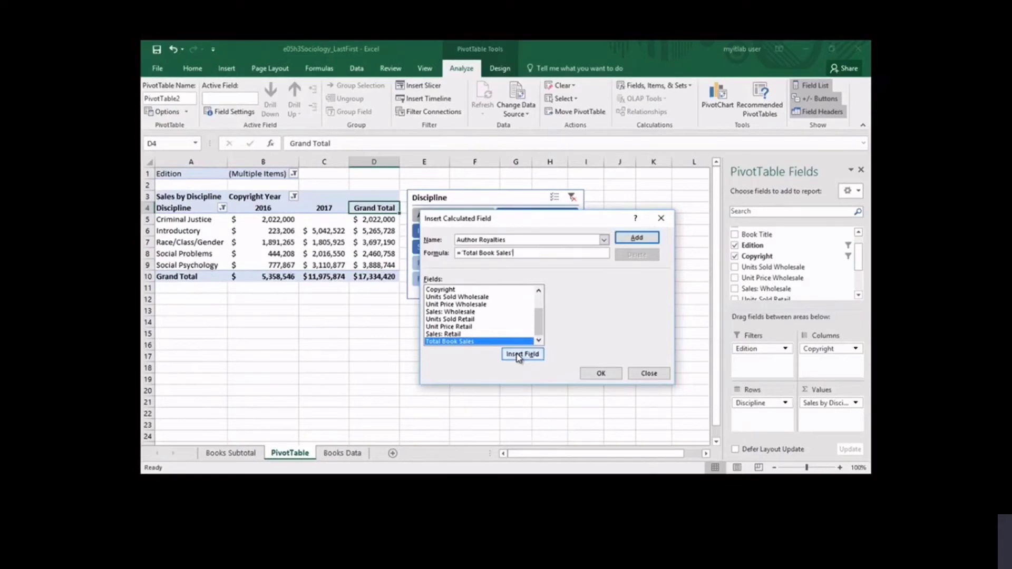
text(*.1)
click(602, 374)
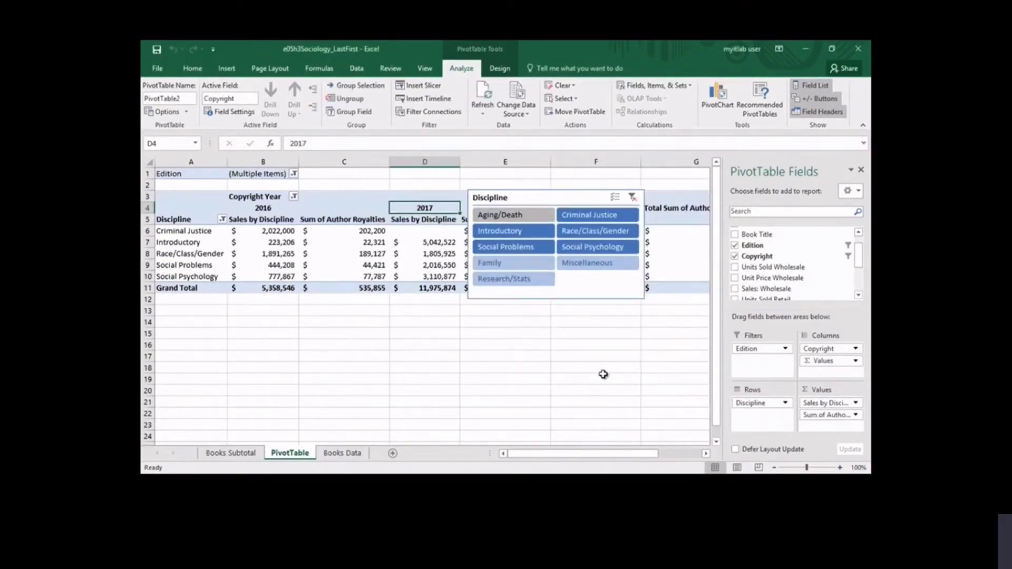
- Change the custom name of the Sum of Author Royalties value field to Authors' Royalties
click(347, 220)
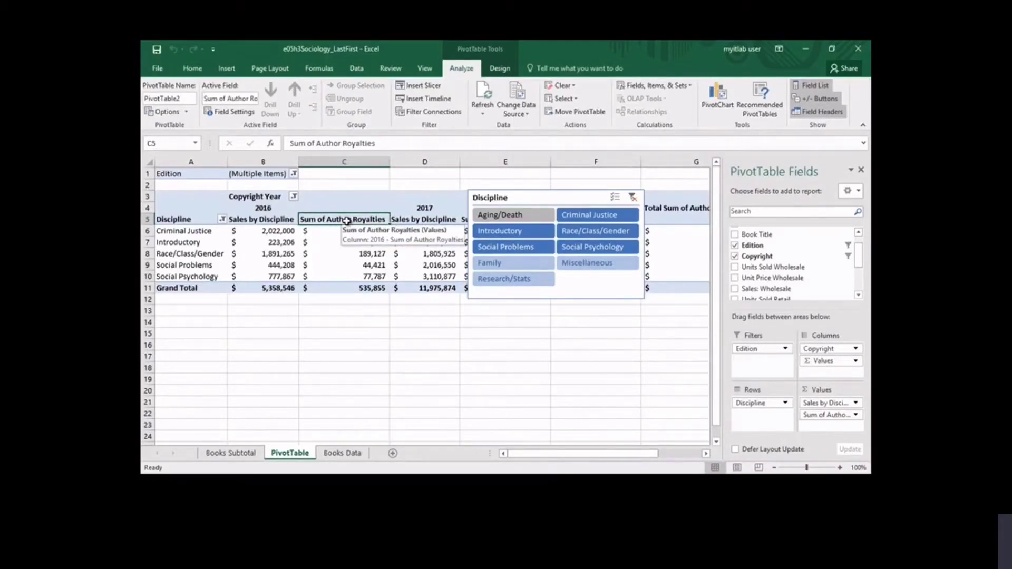
click(235, 112)
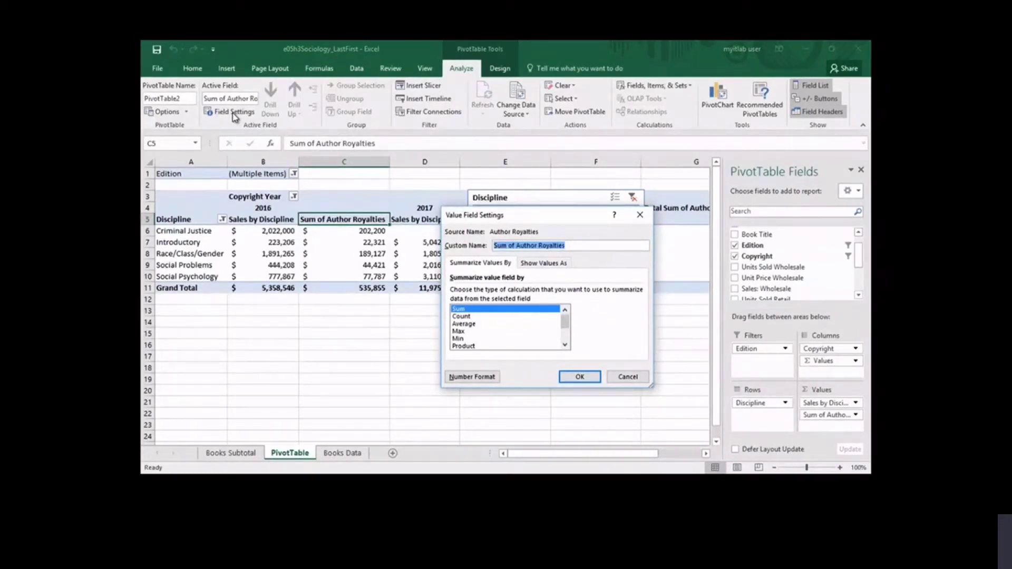
text(Authors' Royalti)
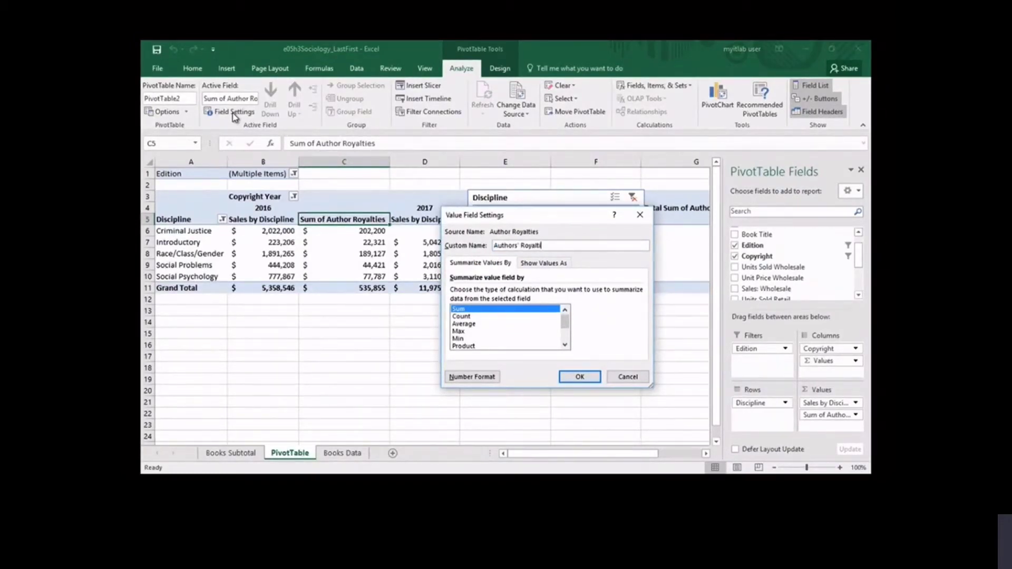
text(es)
click(578, 378)
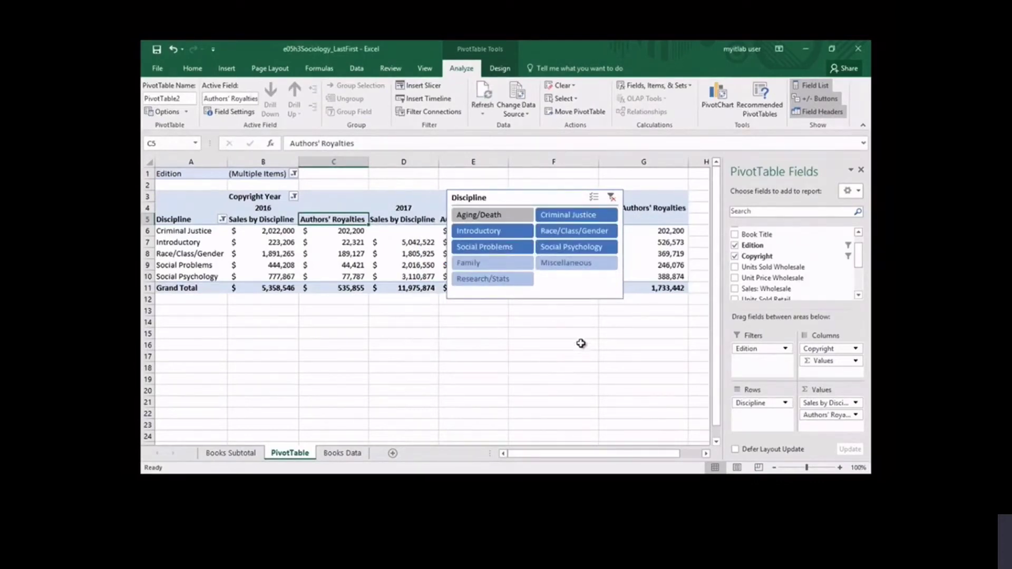
- Move the Discipline slicer below the PivotTable so that its upper-left corner sits at cell A13
click(491, 197)
drag(492, 198, 199, 311)
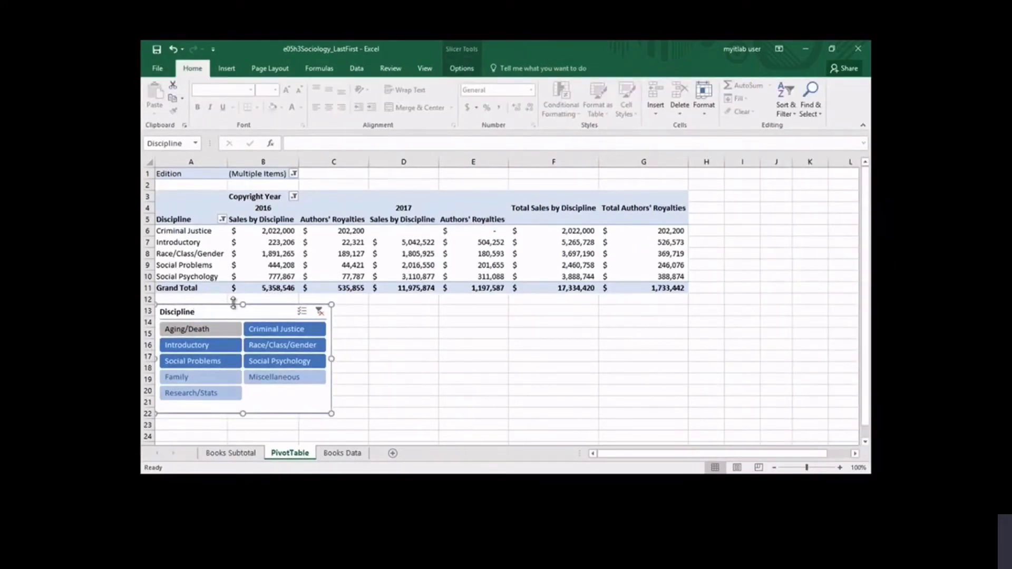
- Center the Authors' Royalties labels in cells C5 and E5 and wrap their text
click(342, 219)
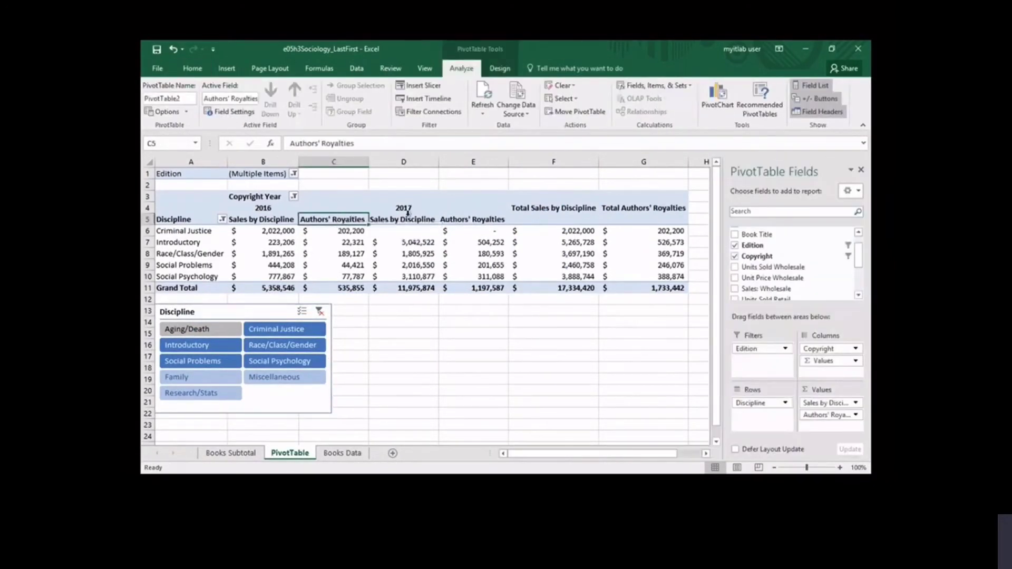
ctrl+click(462, 220)
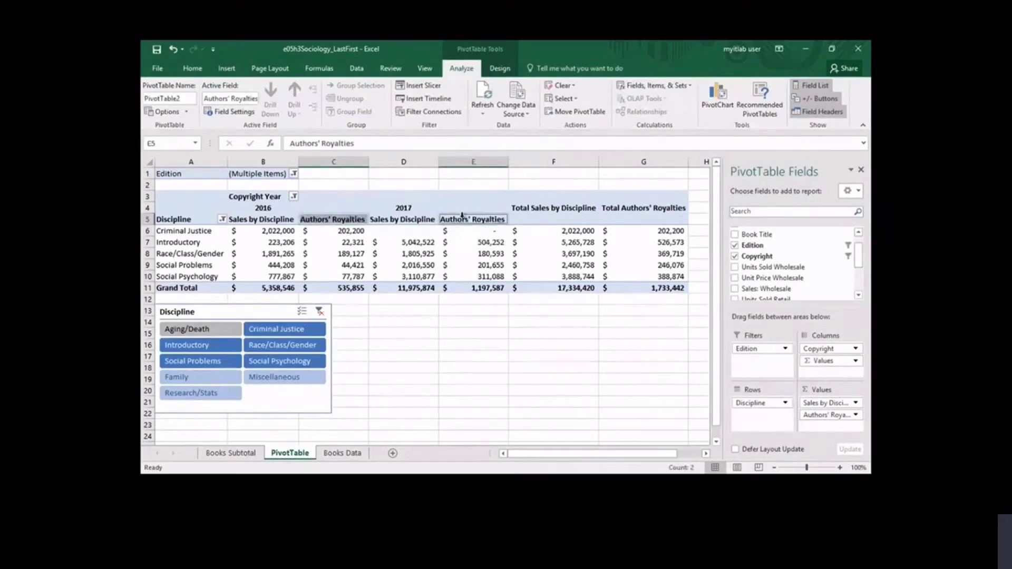
click(195, 71)
click(329, 107)
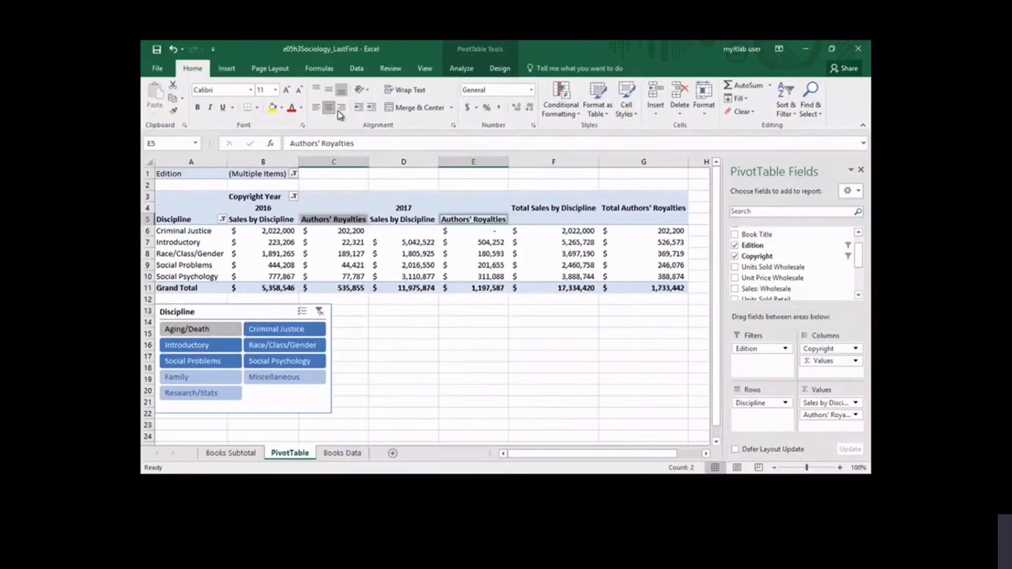
click(414, 94)
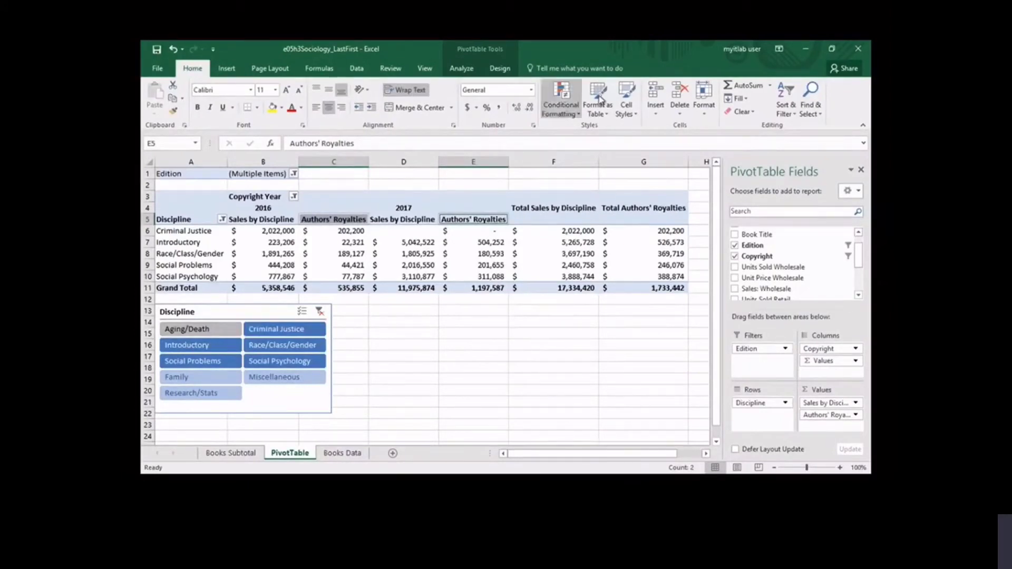
- Set the height of row 5, which holds the Authors' Royalties labels, to 30
click(706, 113)
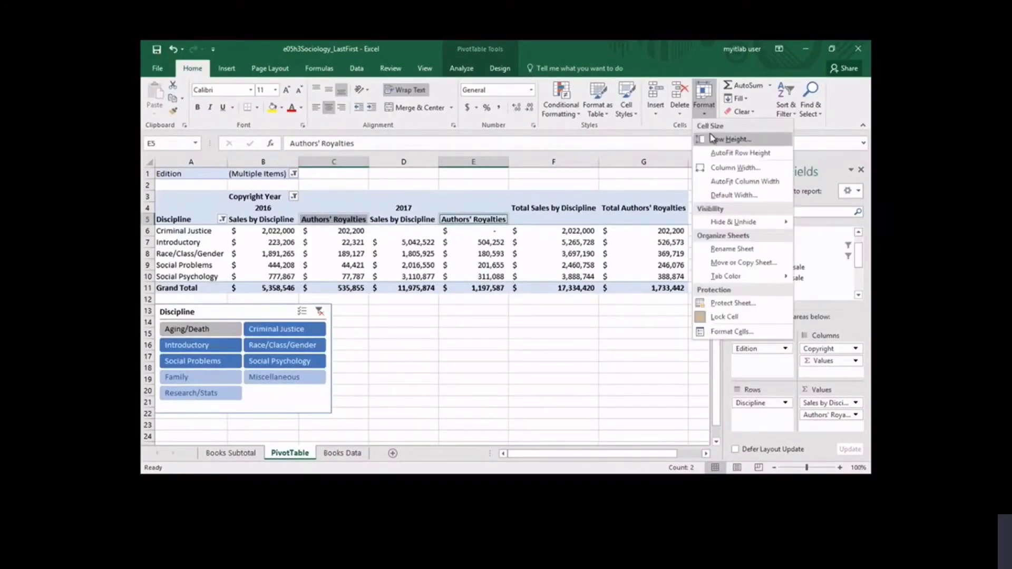
click(730, 139)
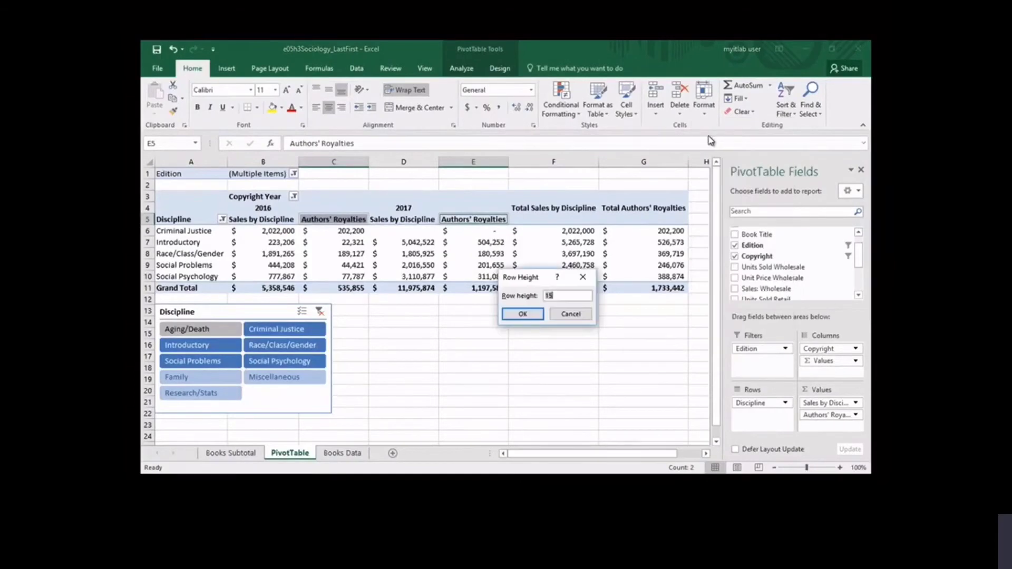
text(30)
click(537, 316)
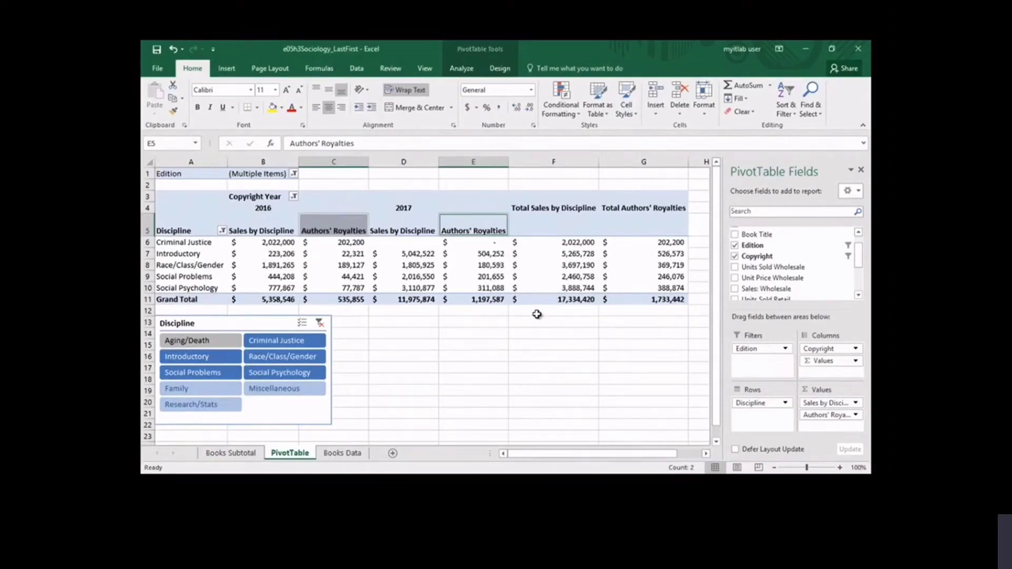
- Set the width of the two selected Authors' Royalties columns, C and E, to 12
click(703, 113)
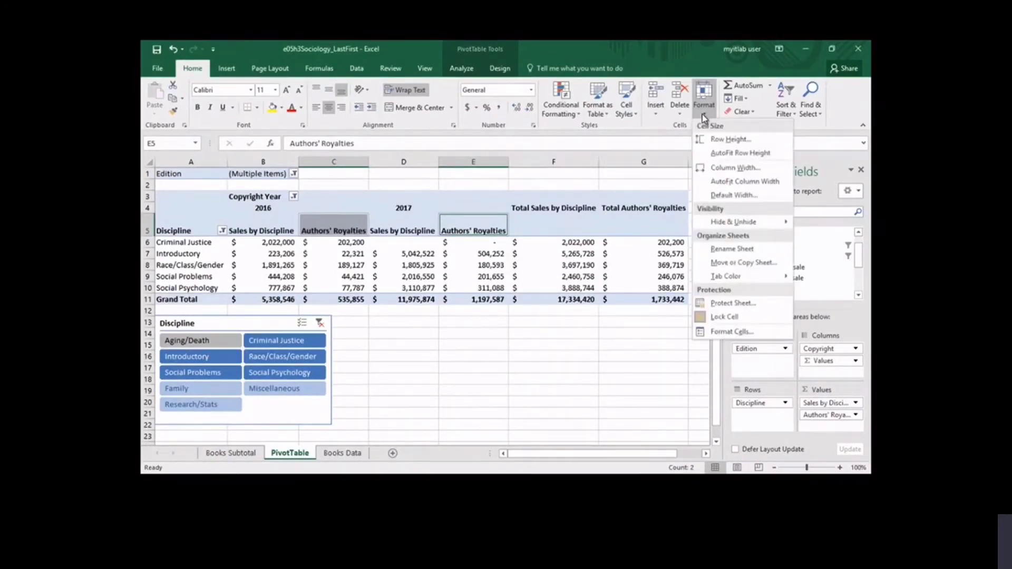
click(717, 169)
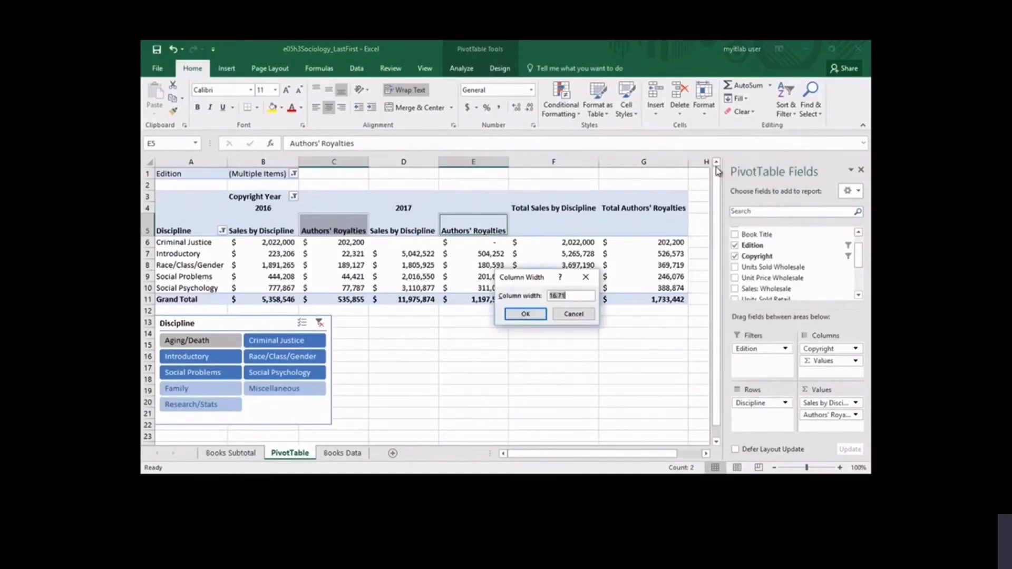
text(12)
click(536, 314)
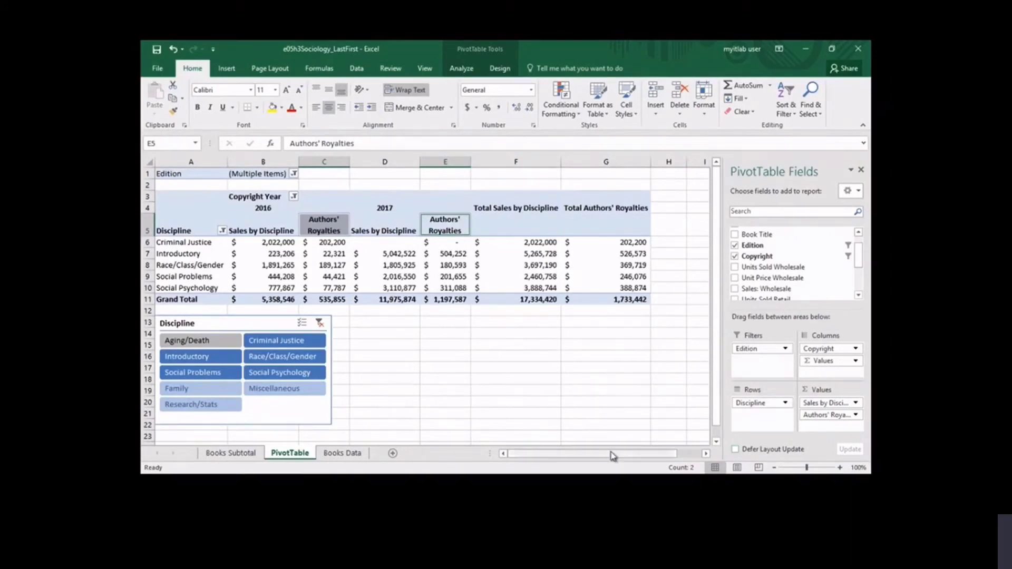
- Create a copy of the PivotTable worksheet and place it before the Books Data sheet
right_click(288, 457)
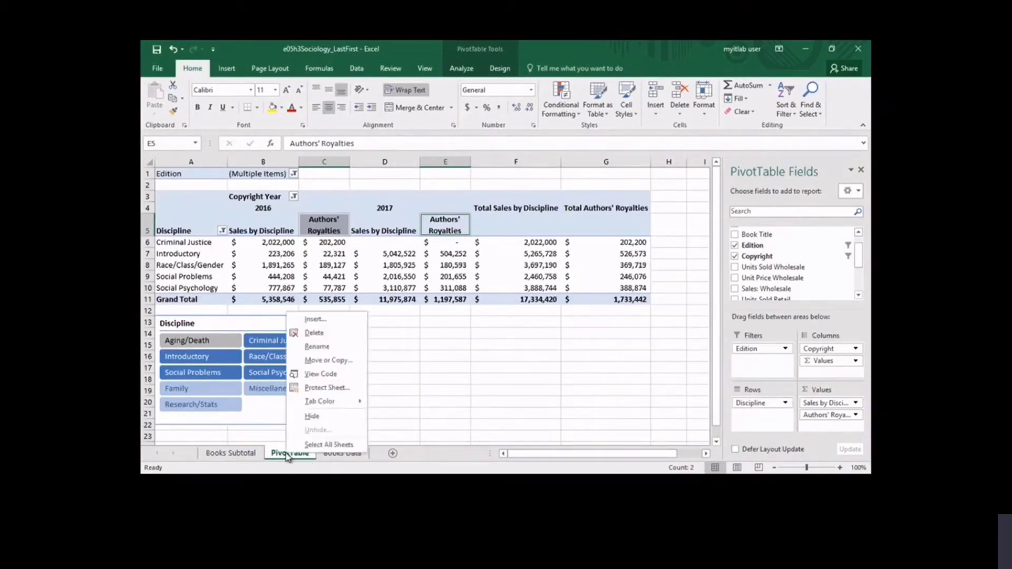
click(330, 363)
click(279, 358)
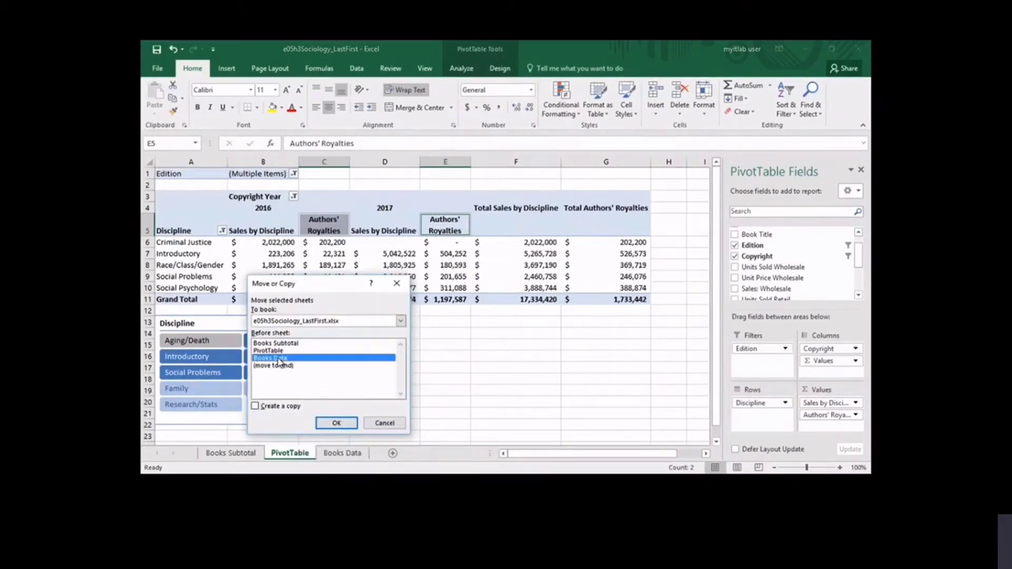
click(256, 406)
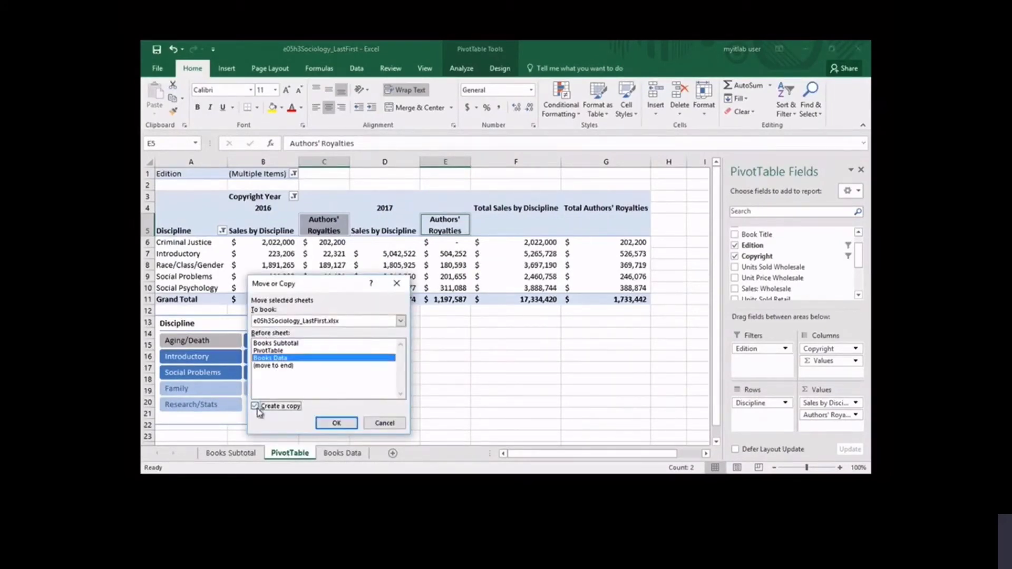
click(352, 424)
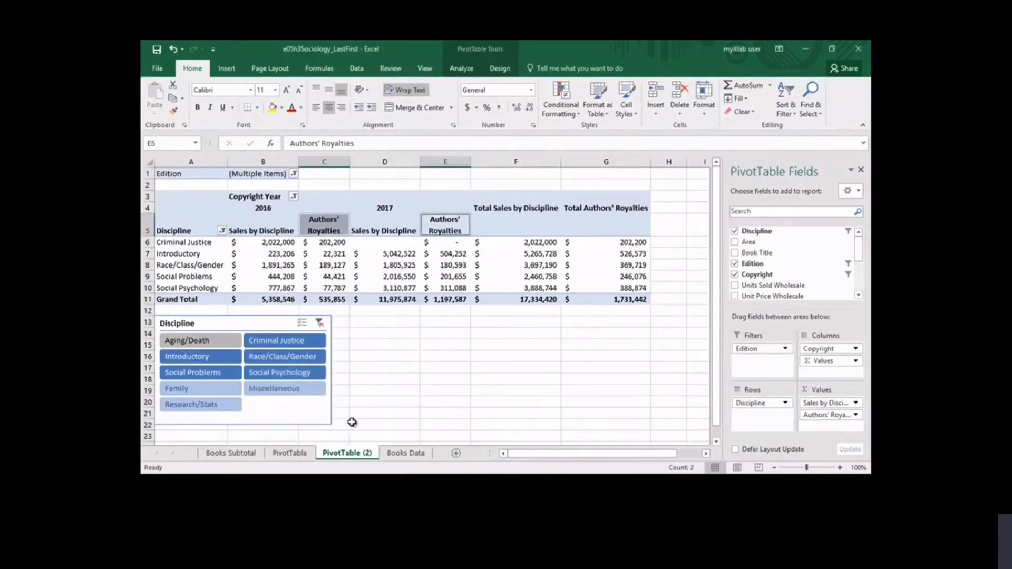
- Clear the Edition, Discipline and Copyright Year filters from the PivotTable on the copied sheet
click(294, 174)
click(180, 201)
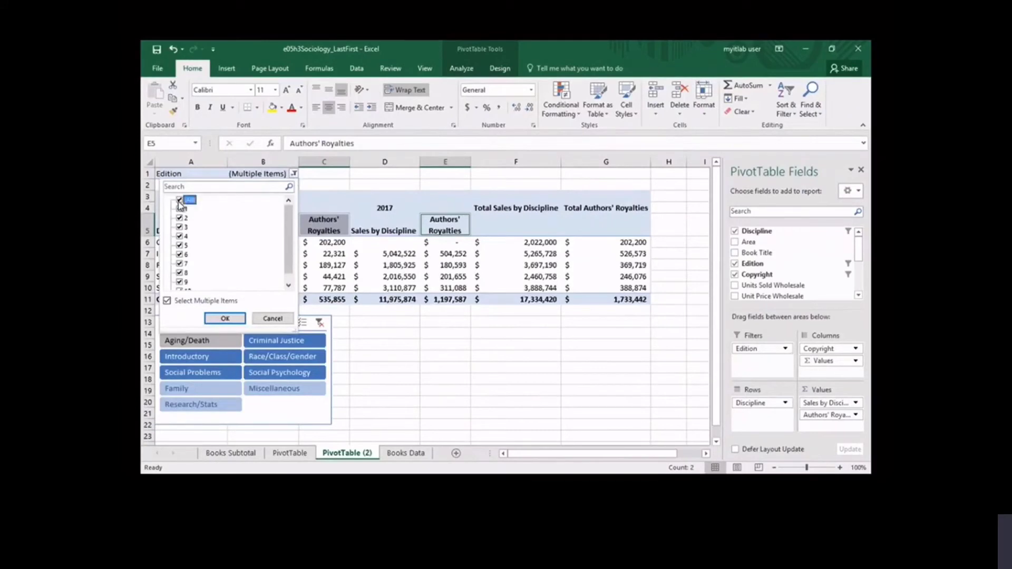
click(225, 318)
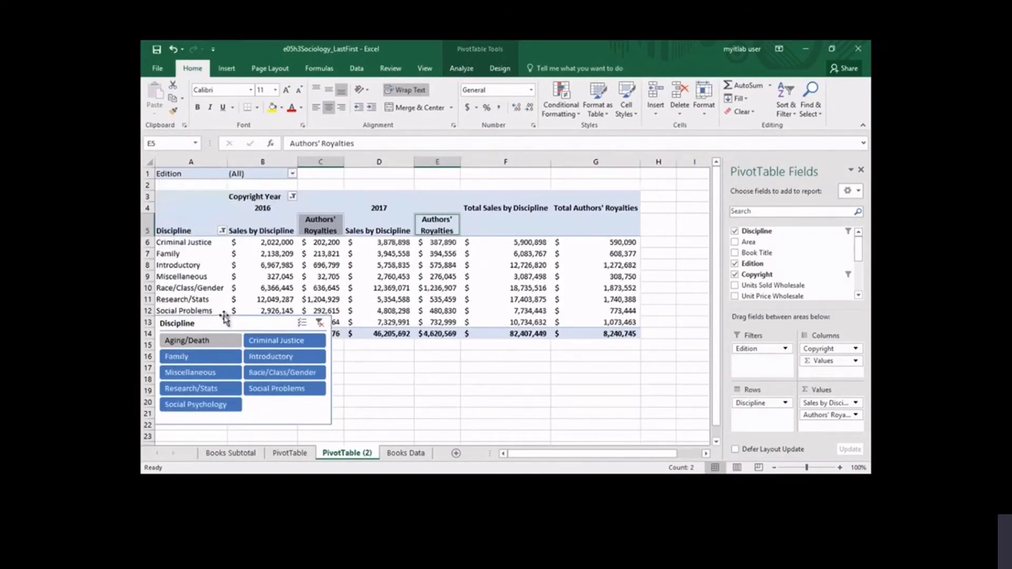
click(222, 231)
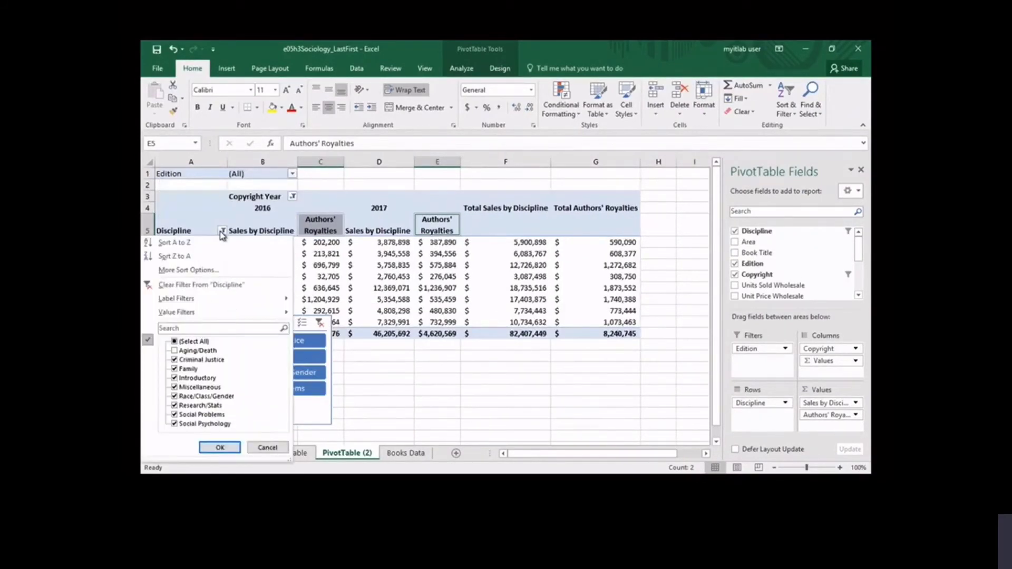
click(216, 285)
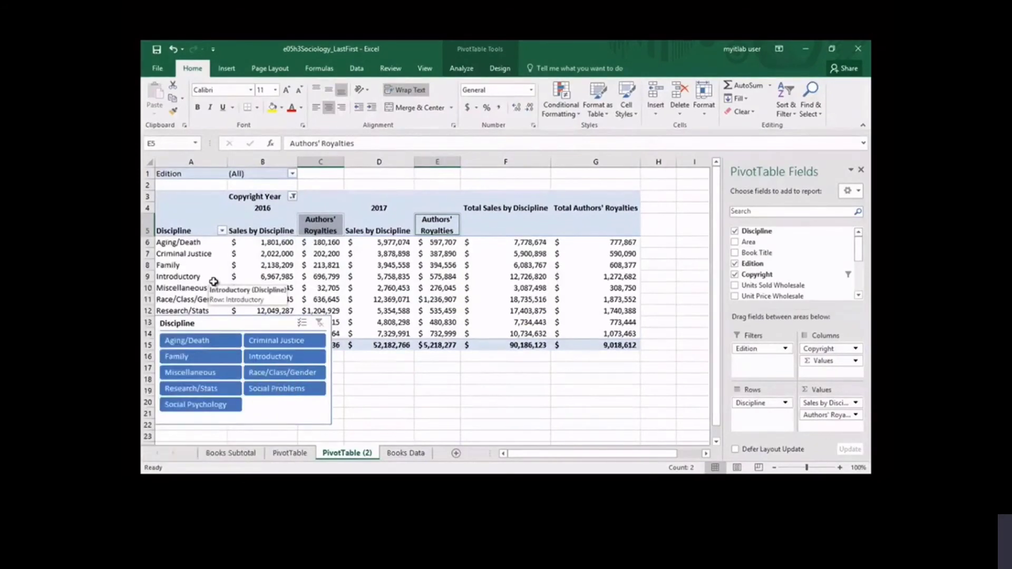
click(293, 197)
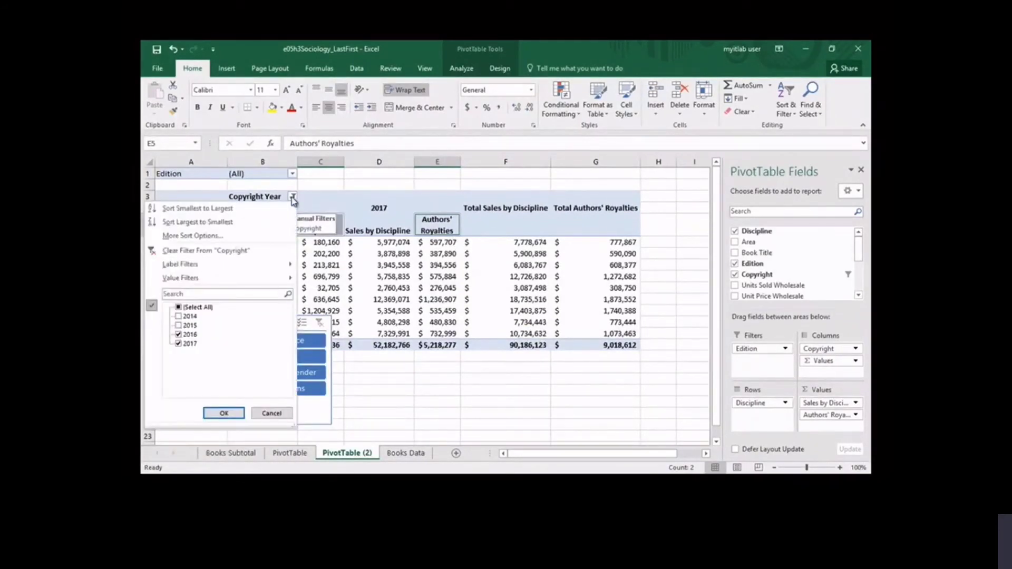
click(235, 247)
- Delete the Discipline slicer and remove the Authors' Royalties field from the PivotTable values on the copied sheet
click(227, 328)
key(Delete)
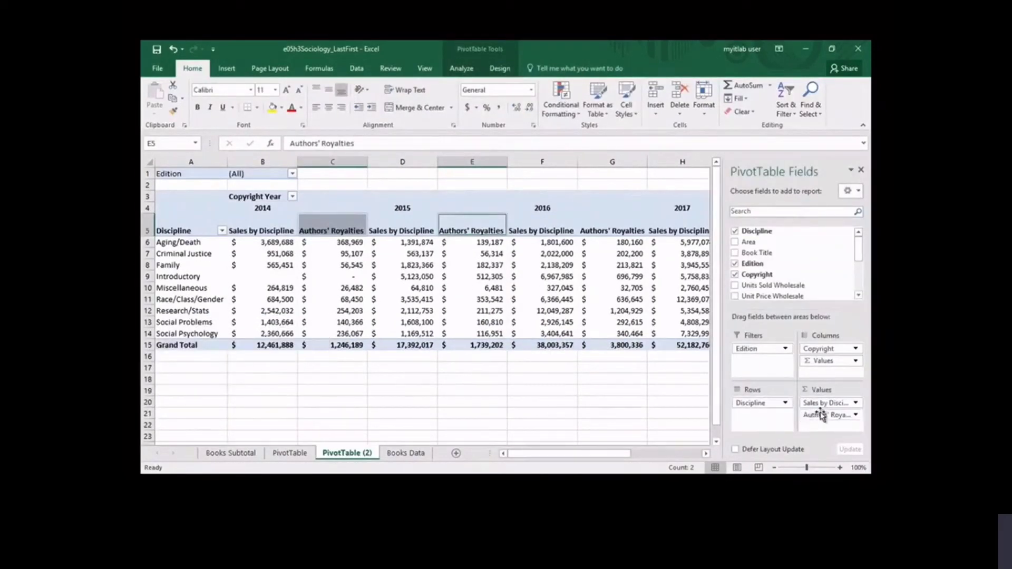
click(854, 415)
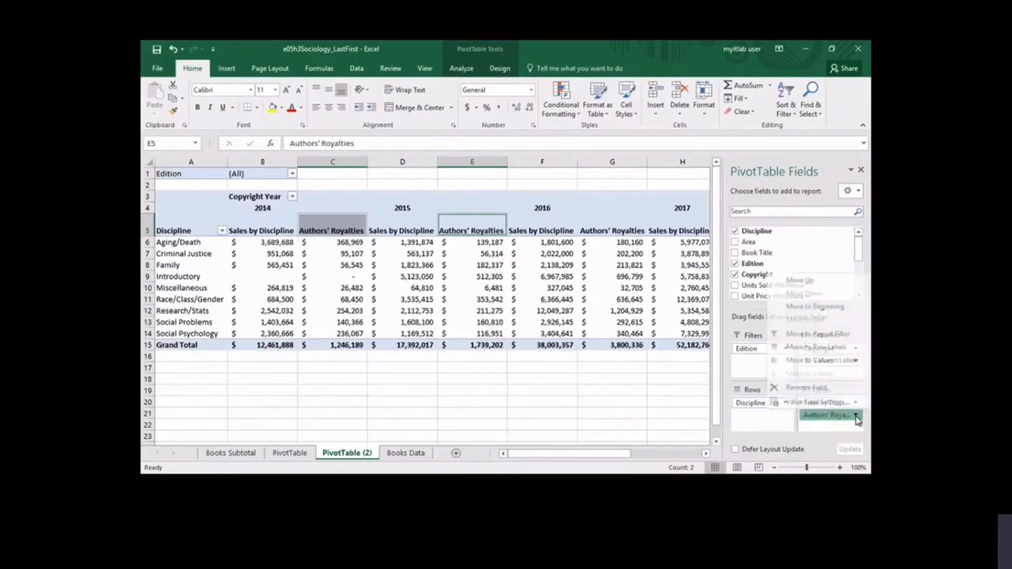
click(832, 388)
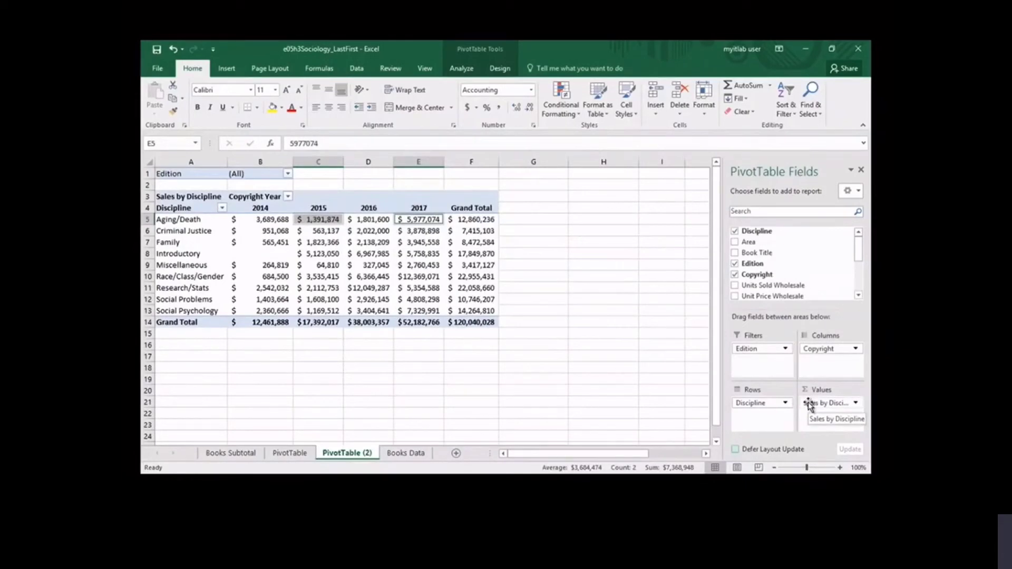
- Show the Sales by Discipline values as % of Row Total in the copied PivotTable
click(340, 275)
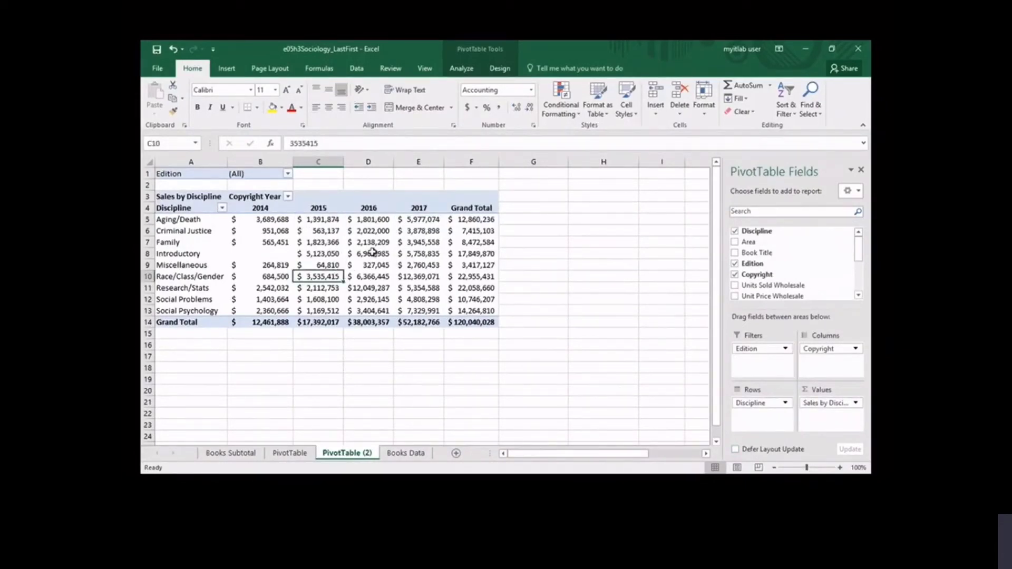
click(461, 70)
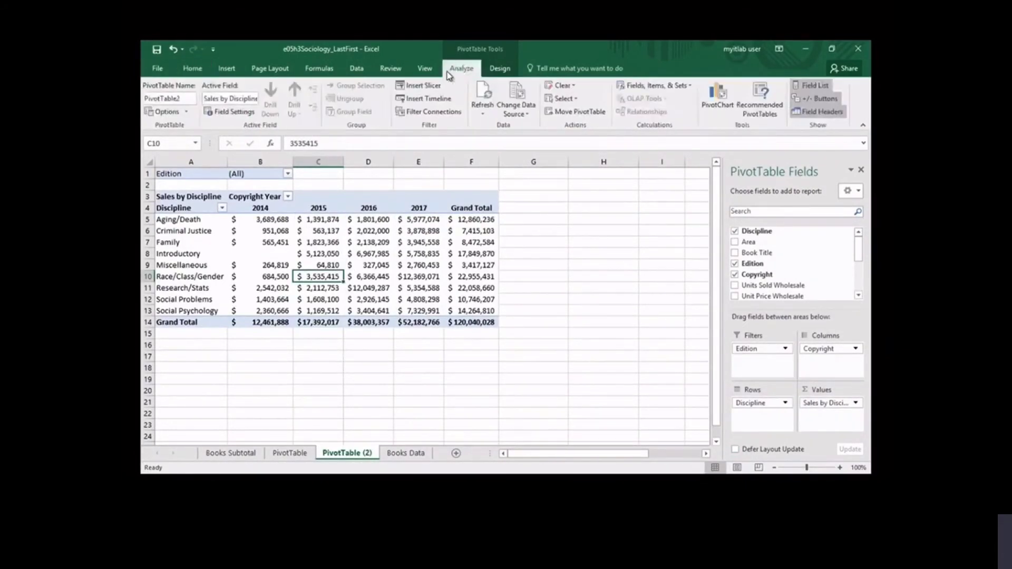
click(237, 114)
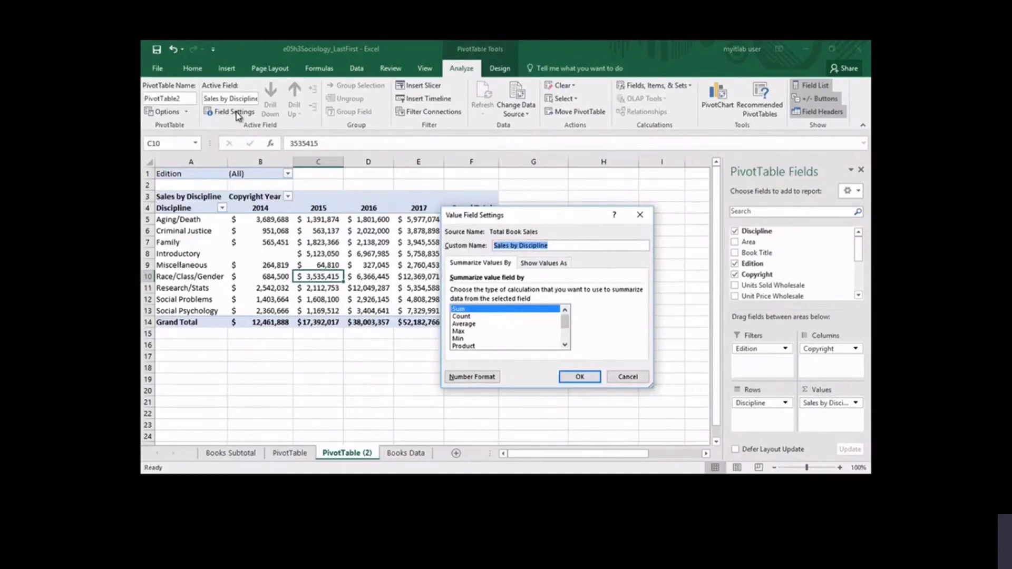
click(542, 267)
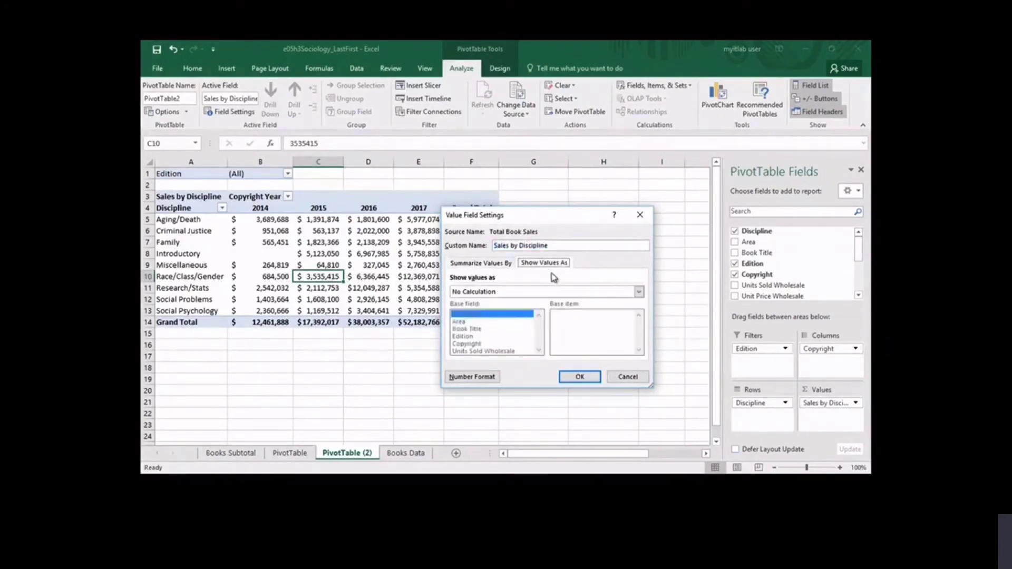
click(638, 292)
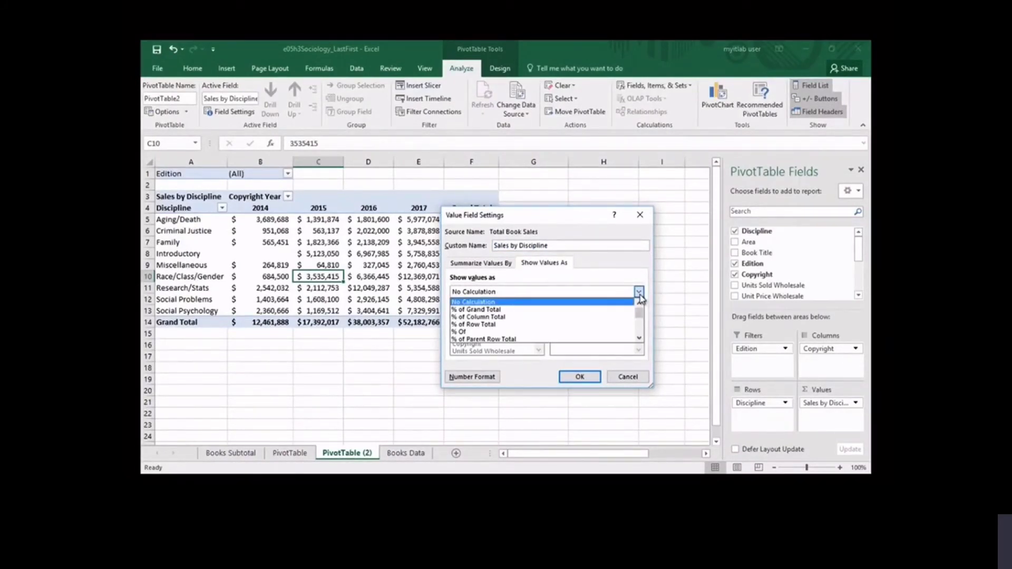
click(478, 324)
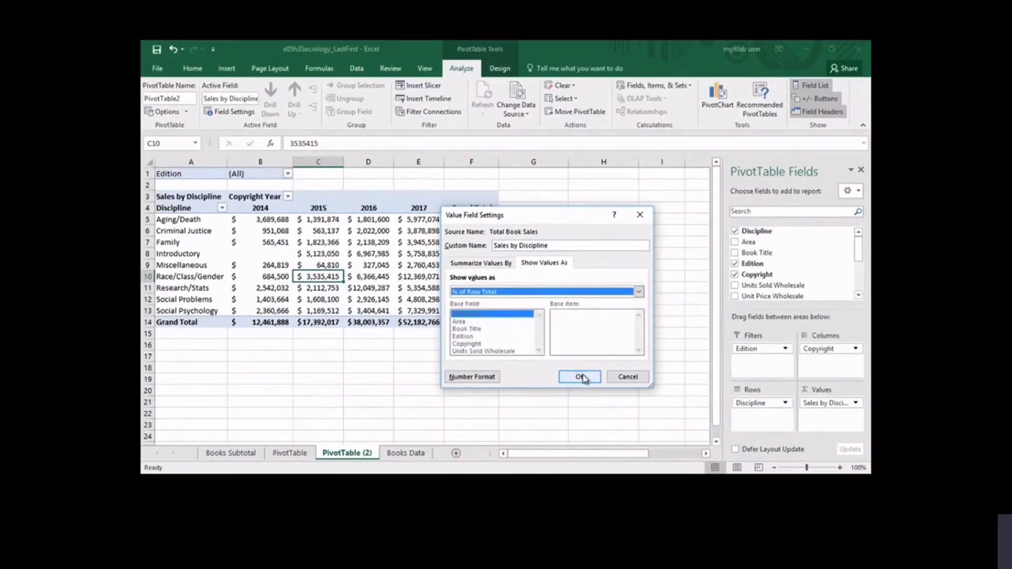
click(580, 377)
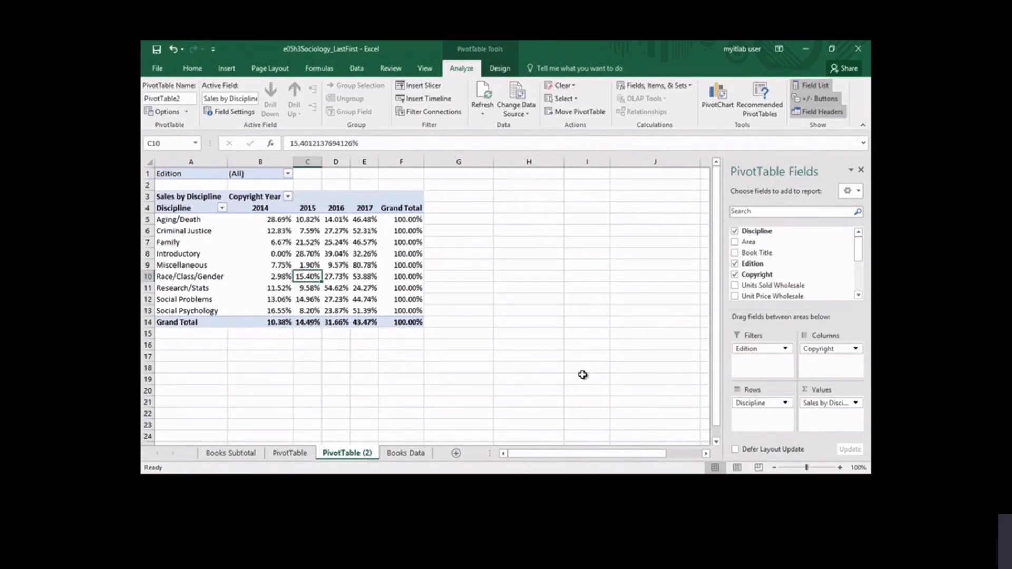
- Show the Sales by Discipline values as % of Grand Total
click(231, 113)
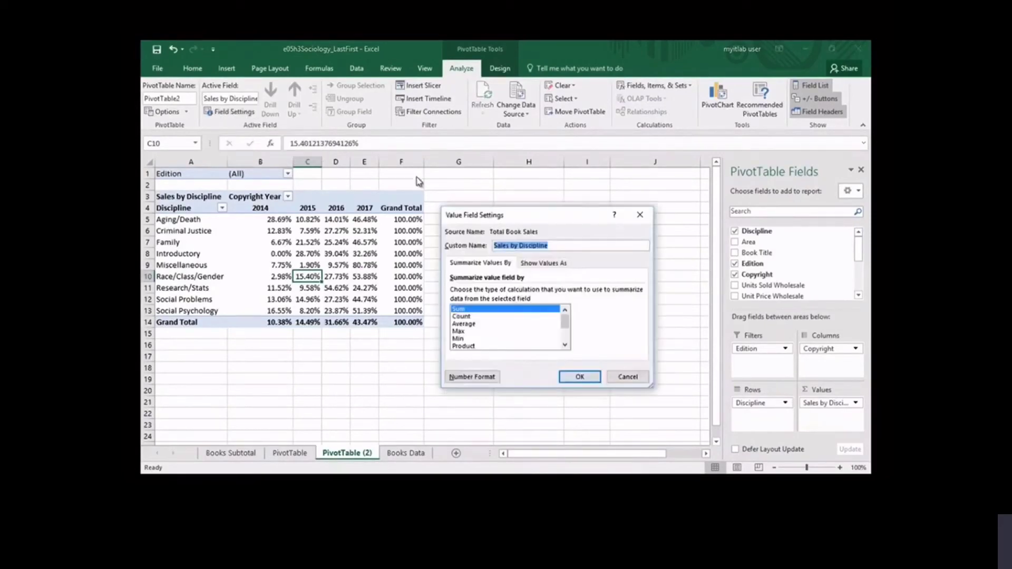
click(540, 265)
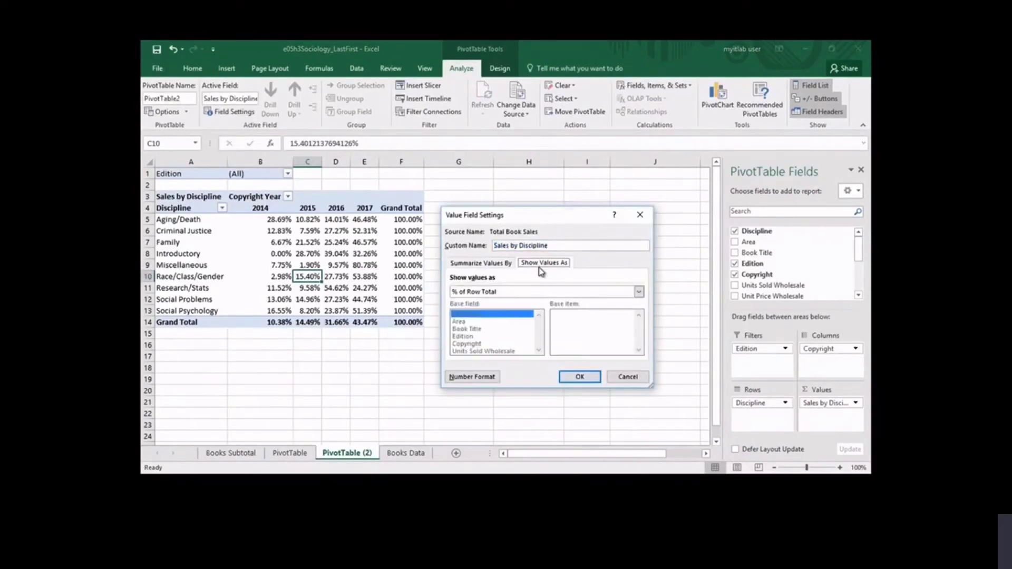
click(639, 293)
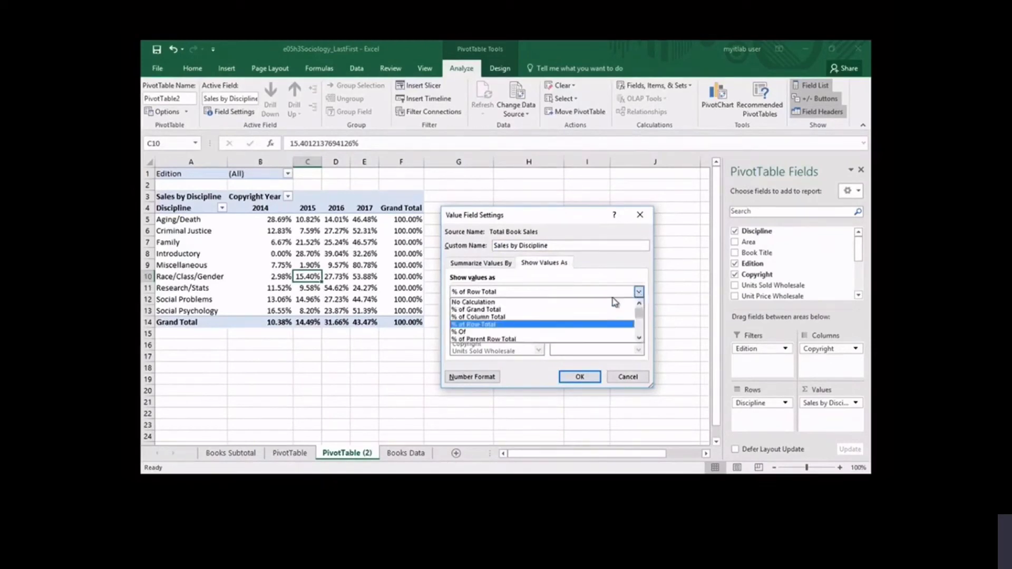
click(585, 310)
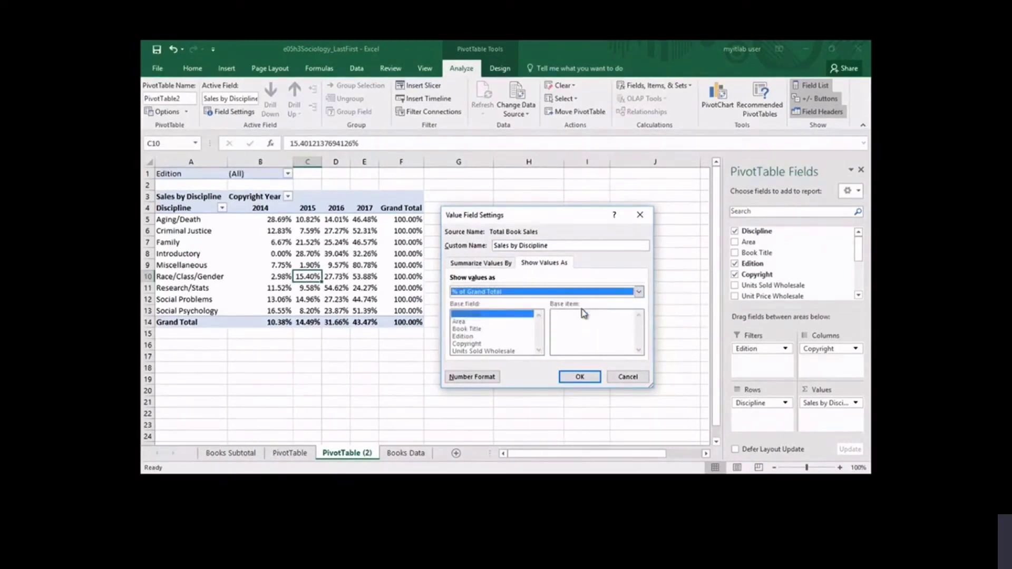
click(580, 376)
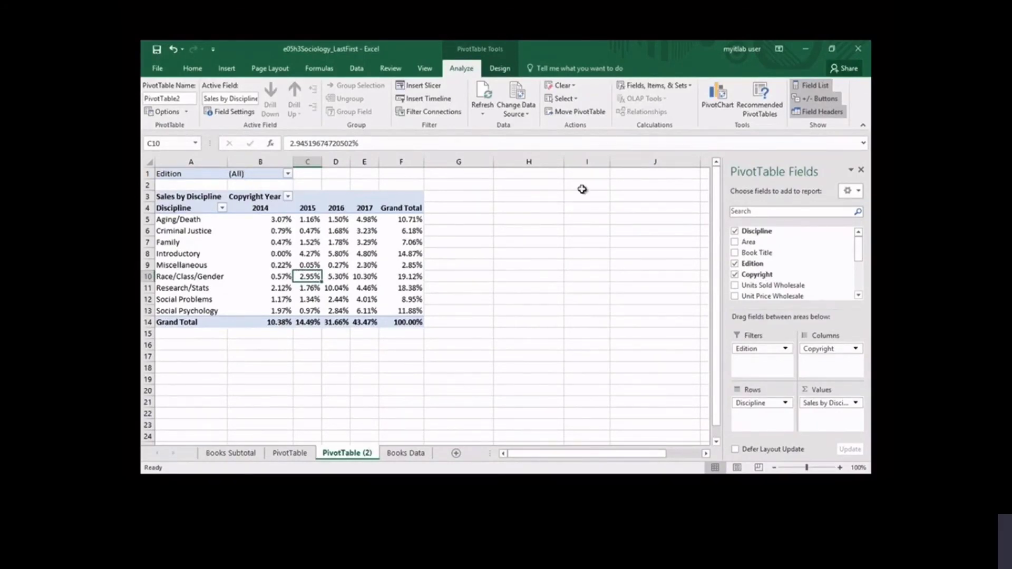
- Apply the red style from the first row of the Medium PivotTable styles and turn on banded columns
click(501, 70)
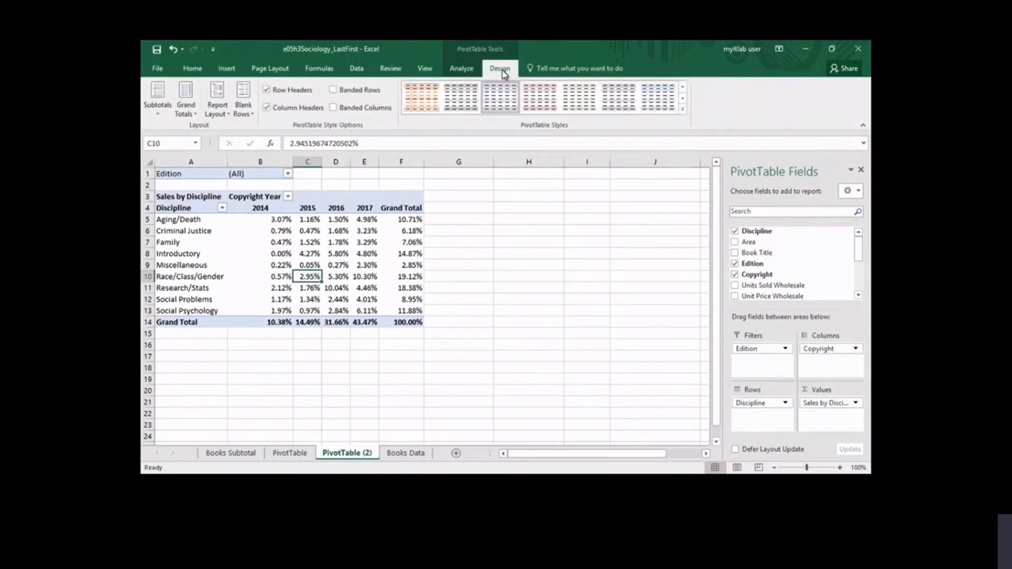
click(682, 109)
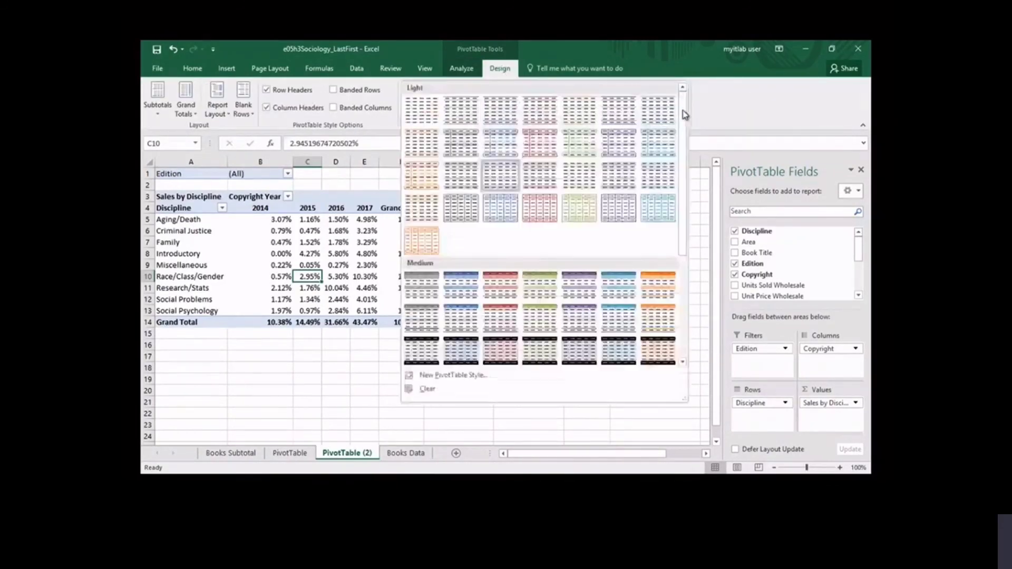
click(501, 288)
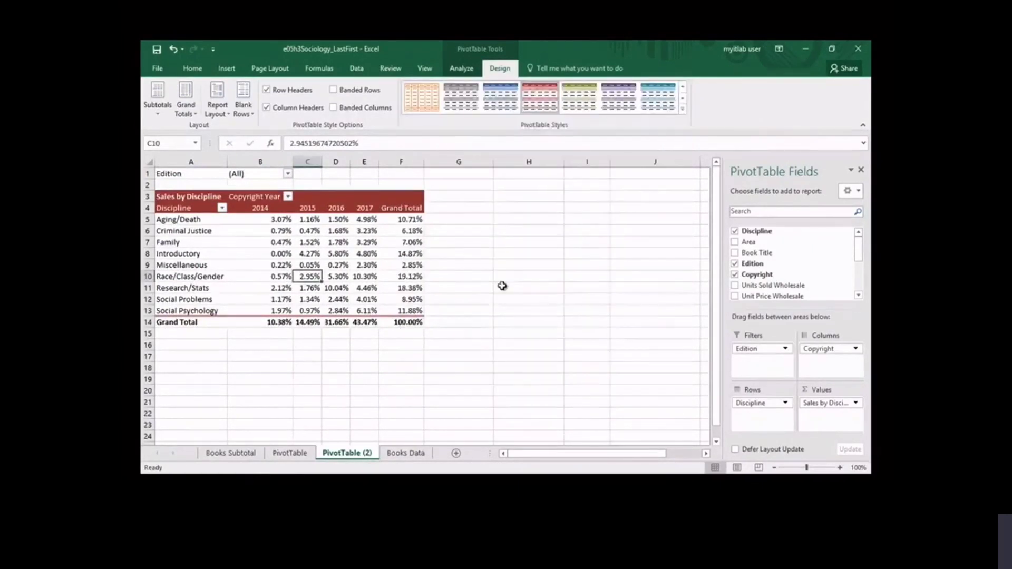
click(334, 108)
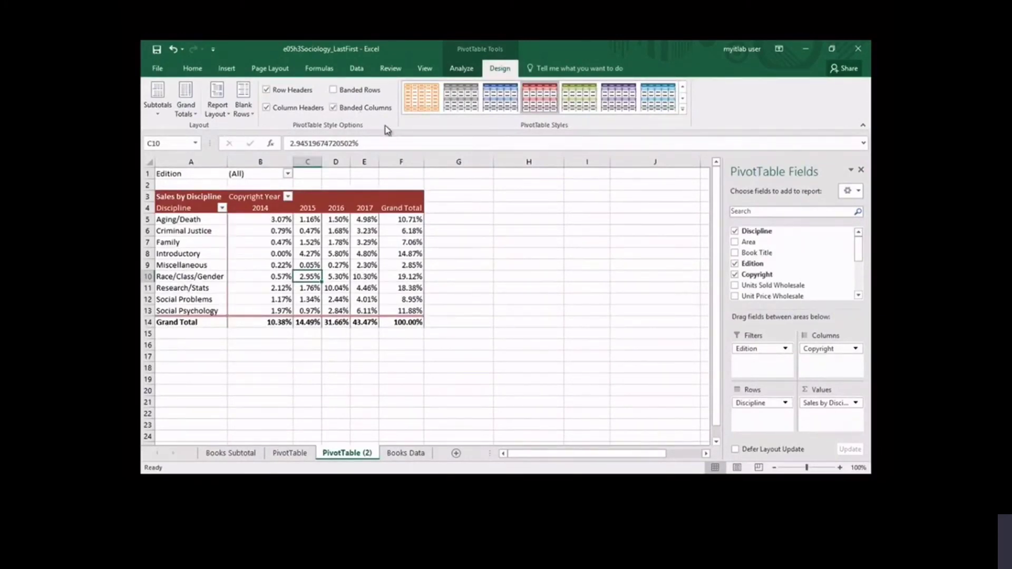